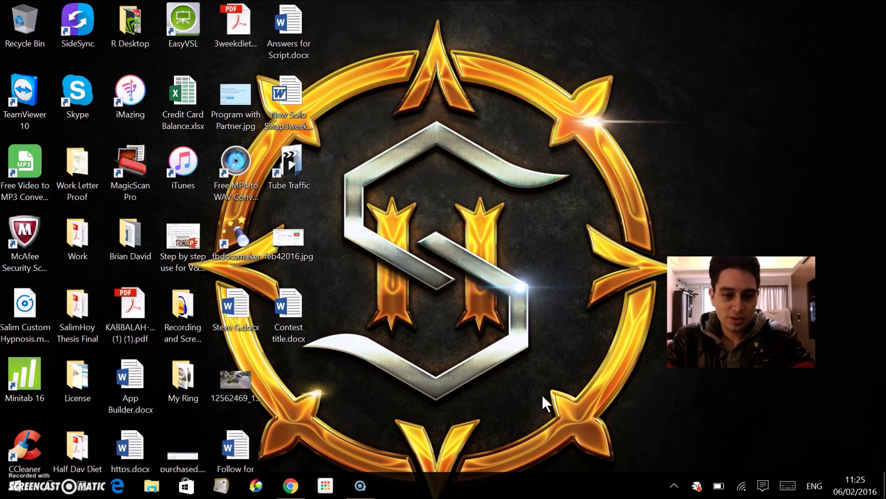
- Switch to Chrome, open the Products page on Facebook and bring its Viral Autobots review video post into view
left_click(285, 493)
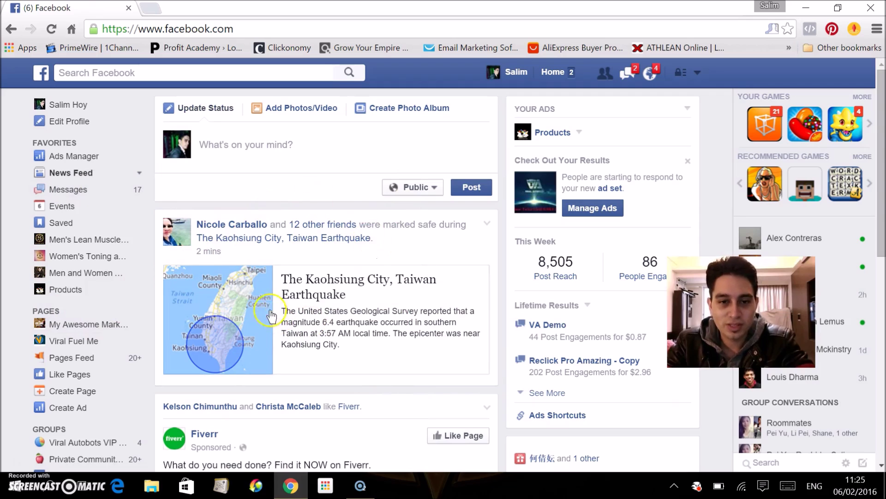
left_click(64, 293)
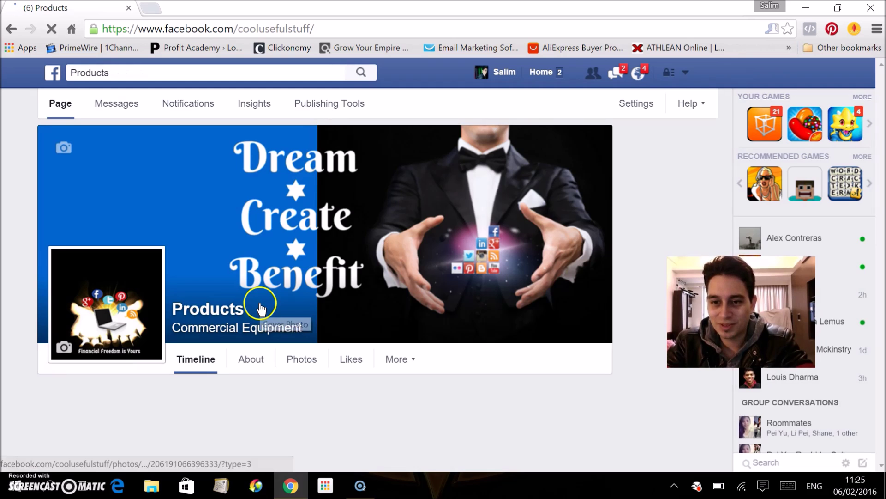
scroll(430, 342, "down", 10)
left_click(430, 344)
scroll(432, 342, "up", 3)
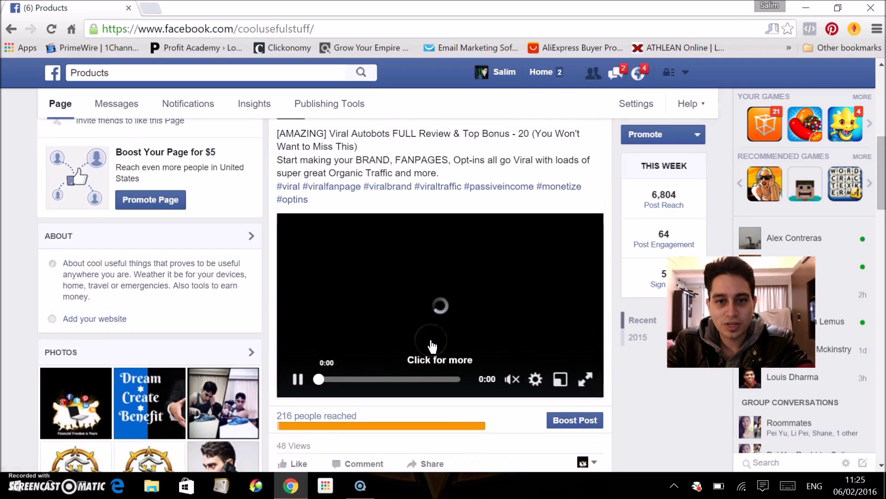
scroll(430, 341, "down", 1)
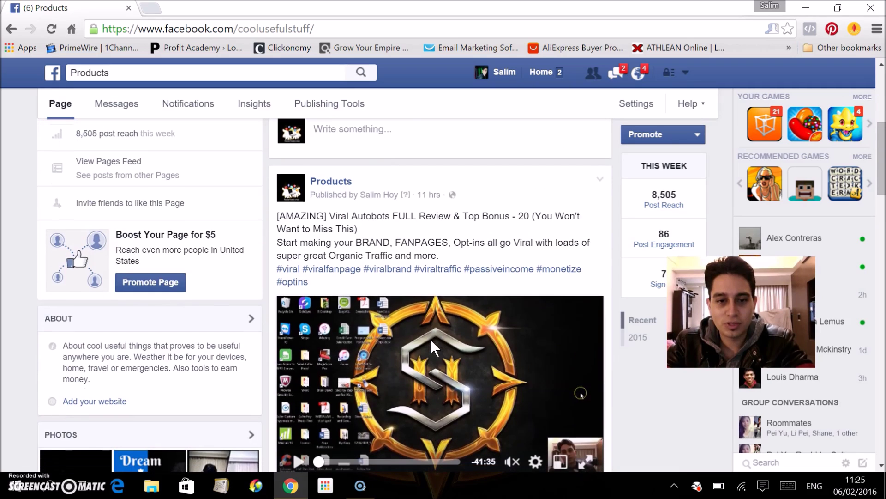
scroll(430, 340, "down", 1)
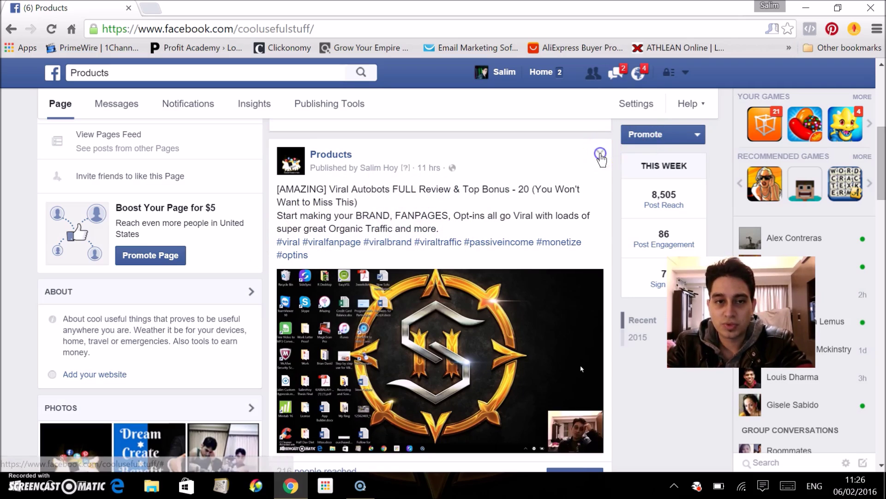
- Examine the available options for the Viral Autobots review post, leaving the post as it is
left_click(600, 154)
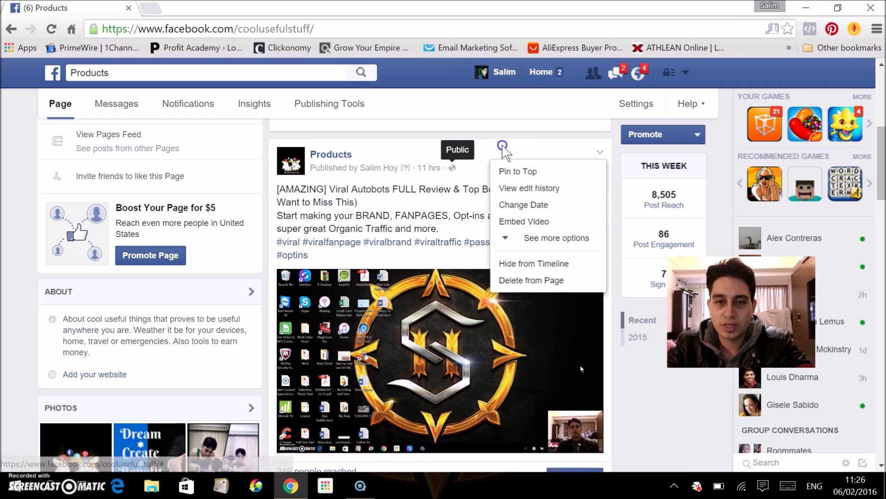
left_click(522, 135)
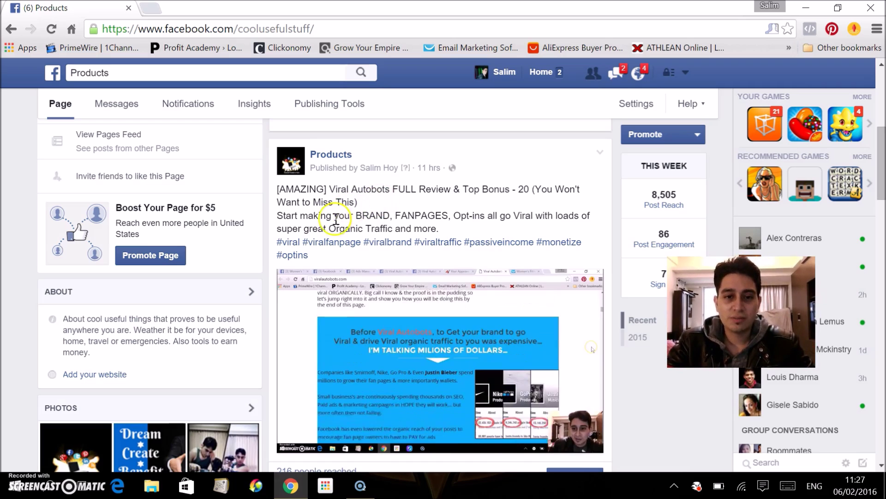
left_click(284, 249)
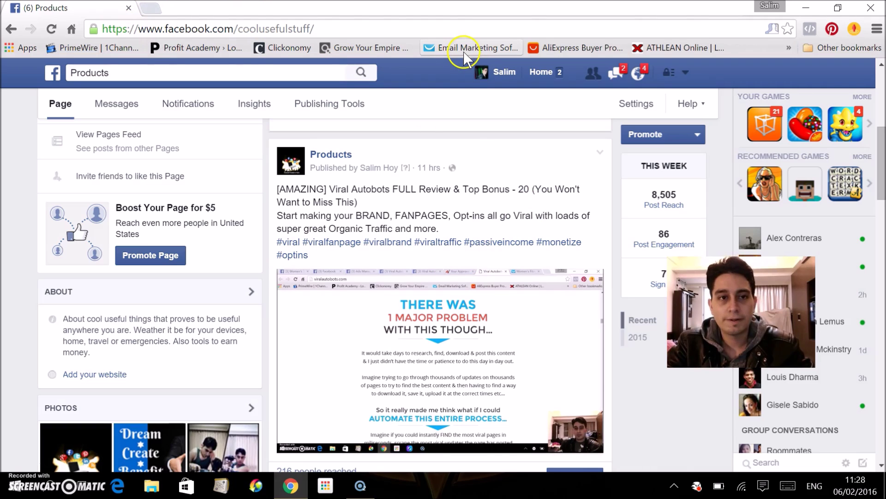
- Load facebook.com in a new browser tab, replacing the default search address
left_click(148, 8)
left_click(119, 7)
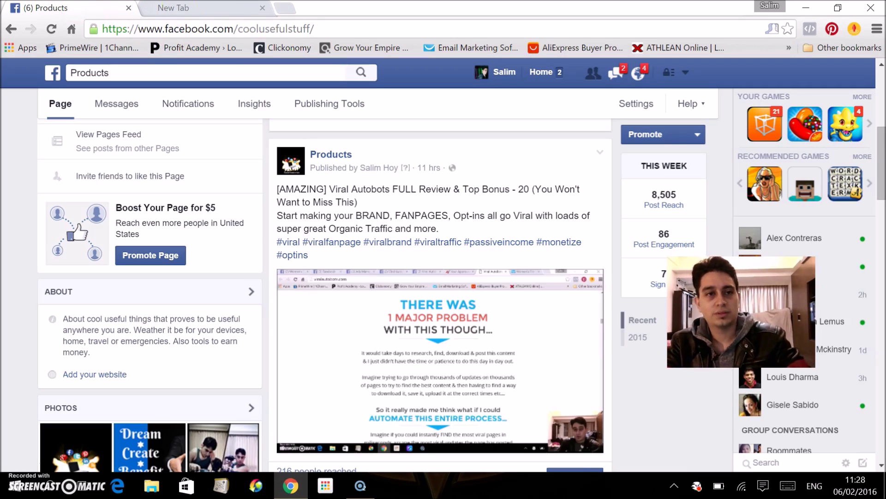
left_click(213, 8)
left_click(187, 29)
type("f")
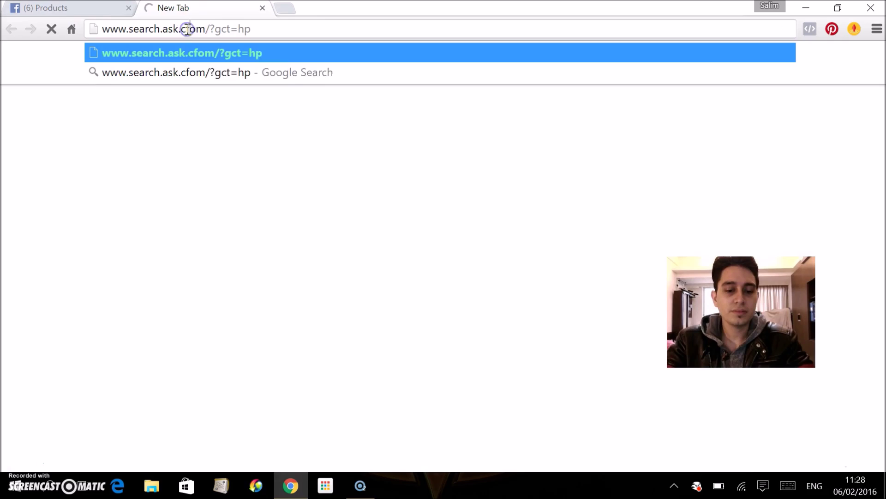
key("BackSpace")
key("BackSpace")
key("BackSpace")
key("BackSpace")
key("BackSpace")
key("BackSpace")
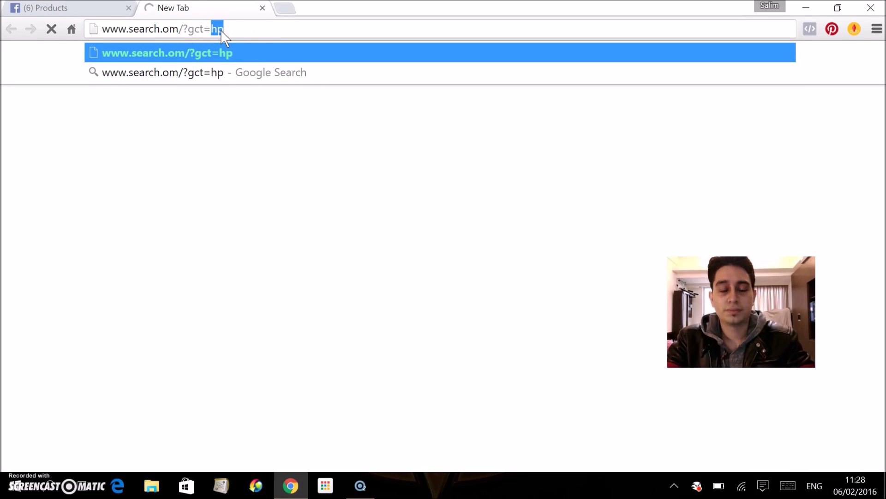
left_click_drag(248, 30, 126, 26)
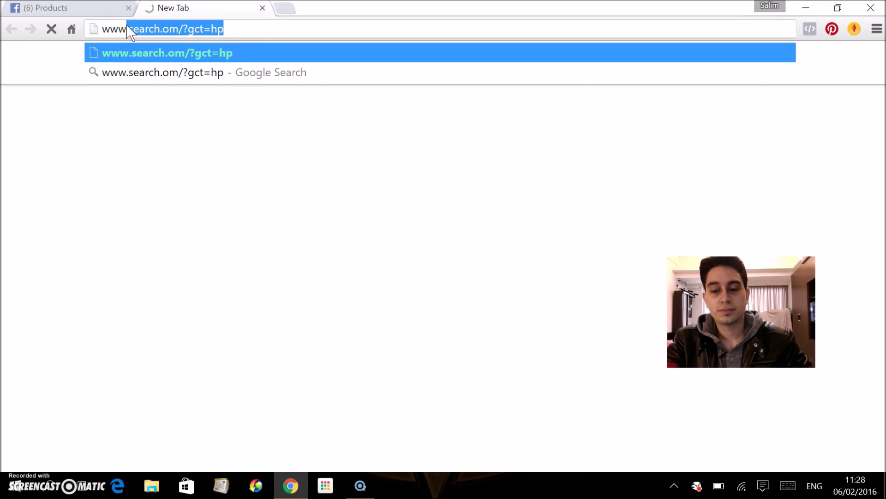
key("BackSpace")
key("BackSpace")
key("BackSpace")
key("BackSpace")
key("BackSpace")
type("face")
key("Return")
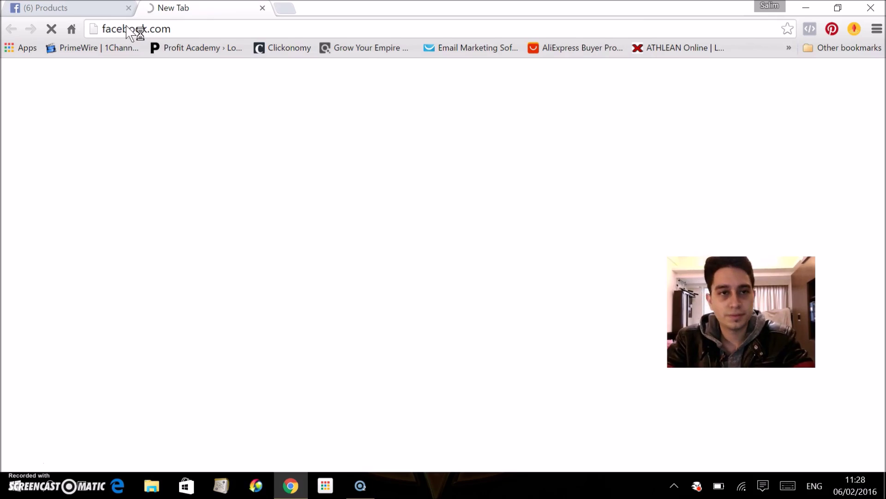
left_click(393, 212)
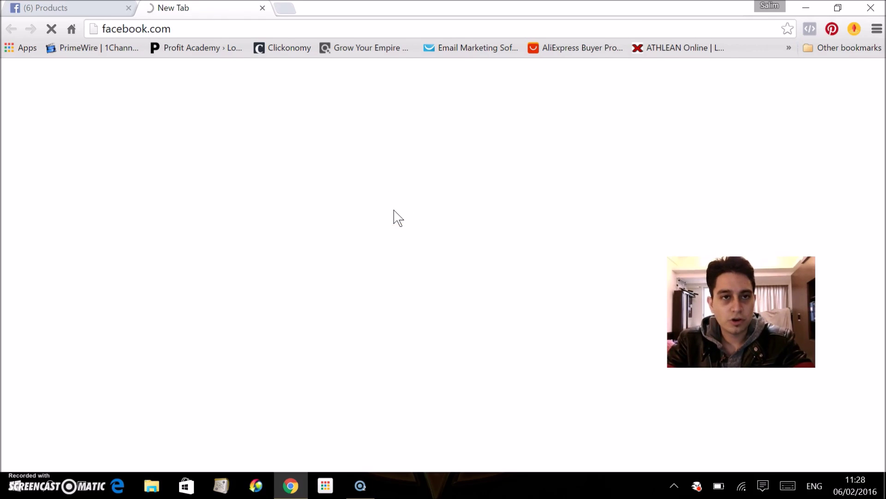
- Open three more browser tabs and load facebook.com in the last of them
left_click(286, 9)
left_click(418, 10)
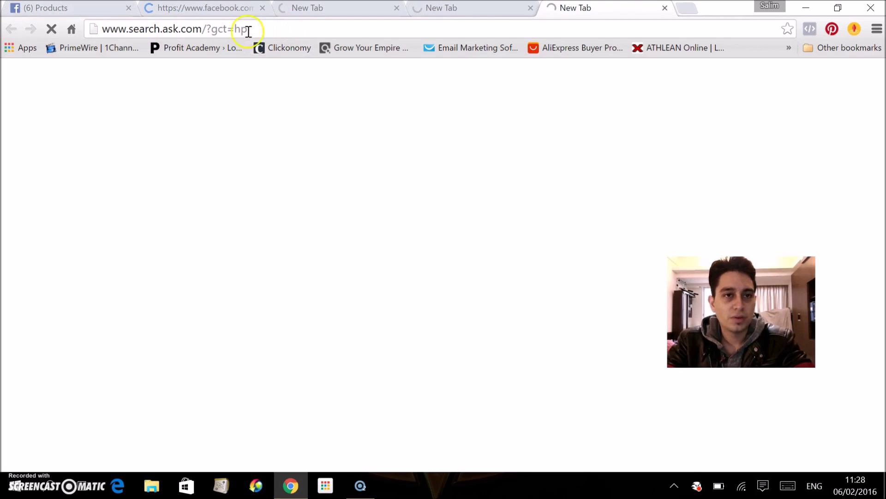
left_click(225, 30)
type("face")
key("Return")
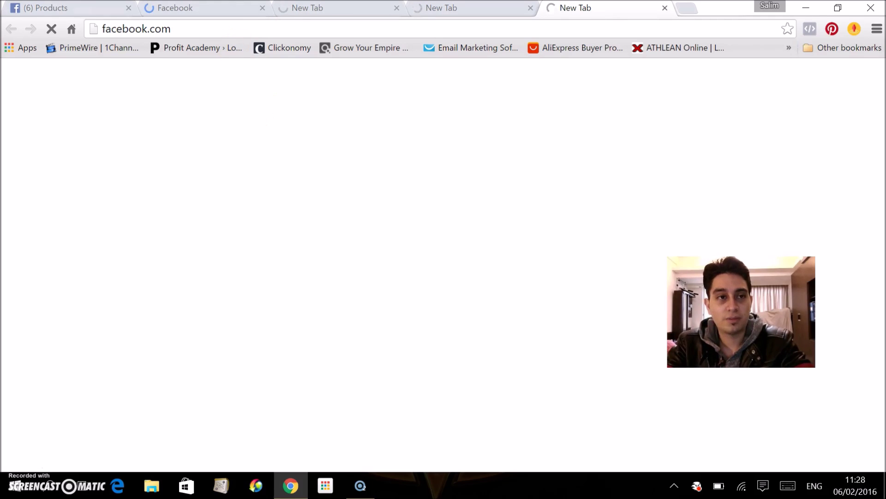
- Return to the Products page and examine the post "The Money is in the List" with its BML Link picture
left_click(46, 8)
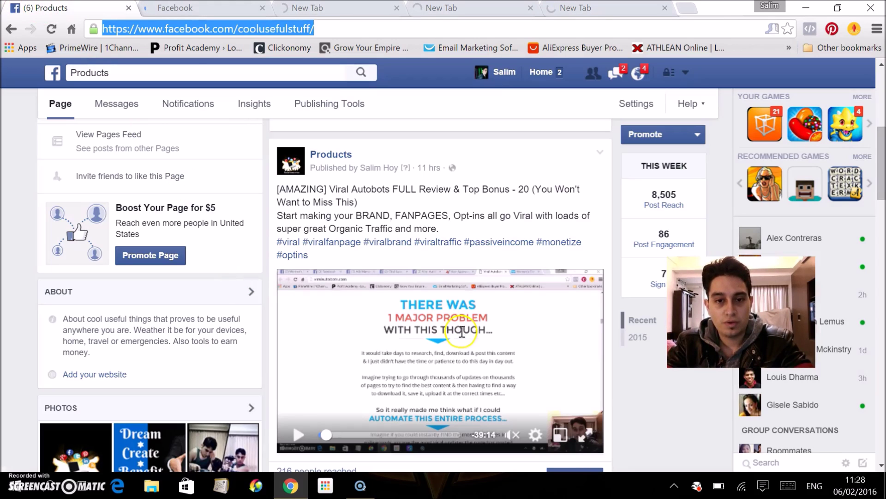
scroll(462, 338, "down", 15)
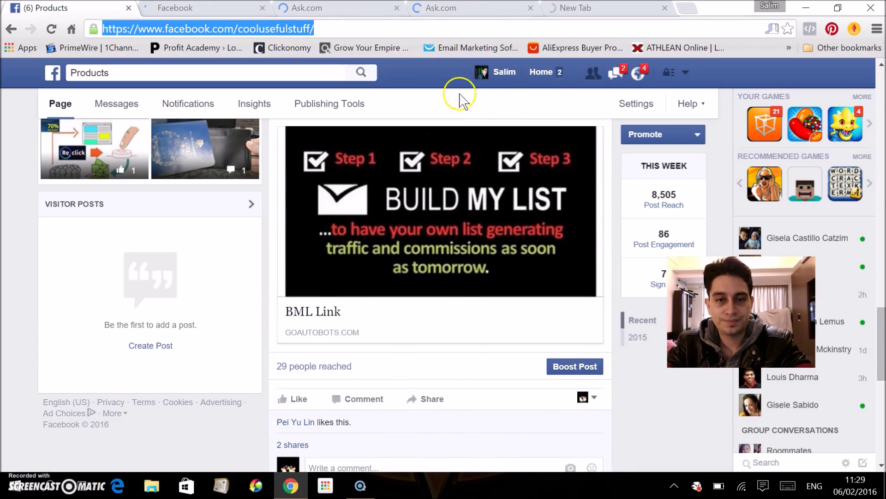
left_click(414, 264)
scroll(414, 263, "up", 2)
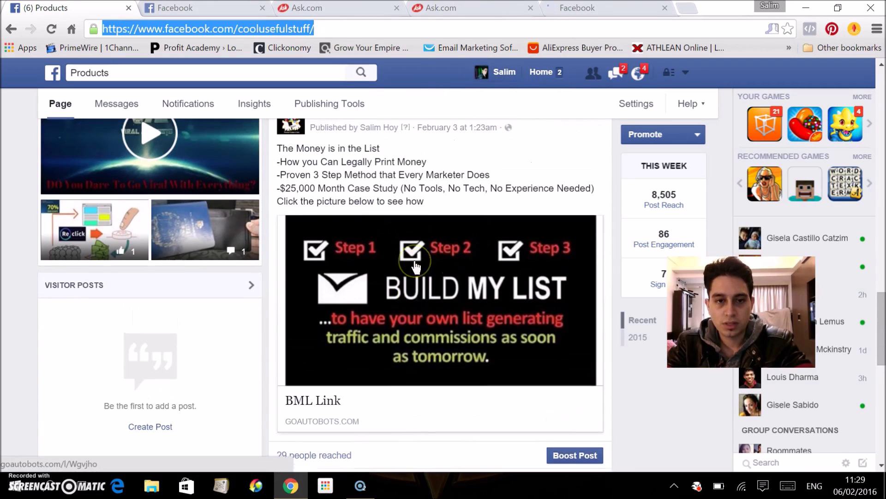
left_click(383, 129)
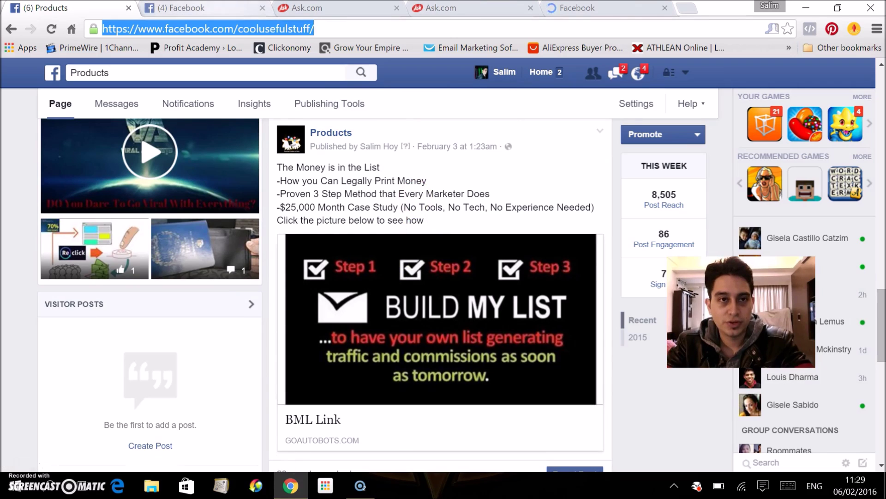
- Switch to the second Facebook tab and open the list of managed pages
left_click(184, 8)
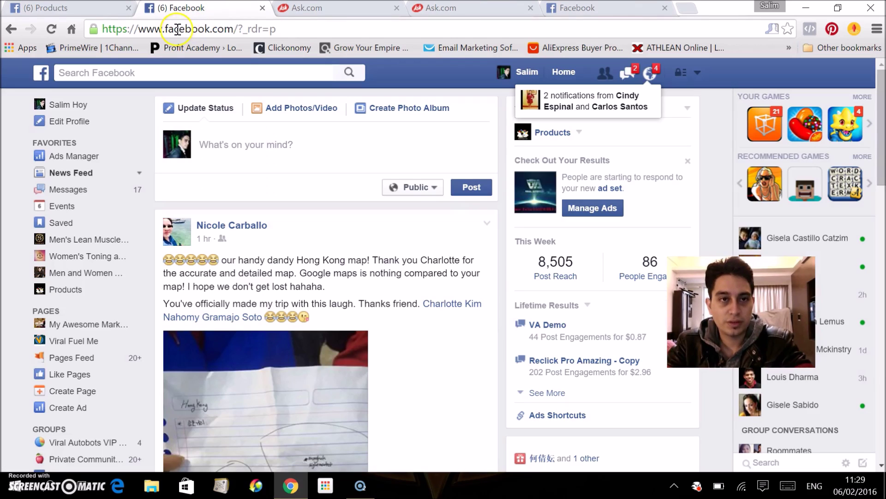
left_click(175, 30)
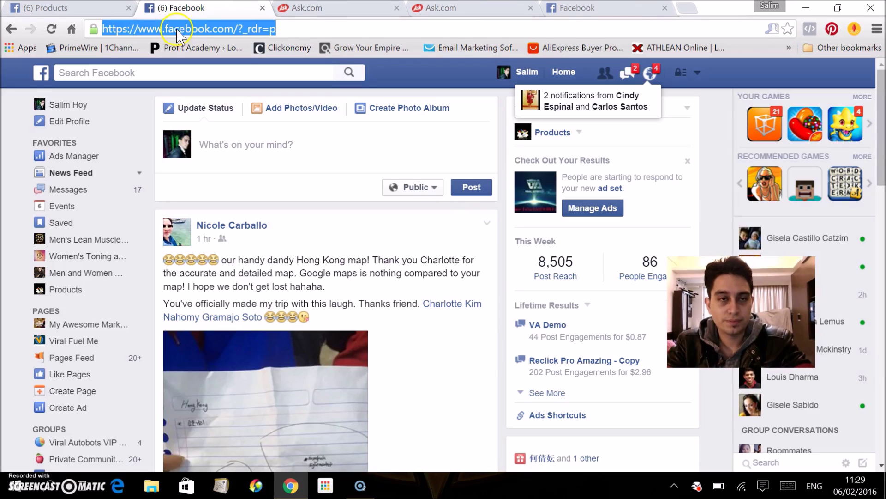
left_click(698, 74)
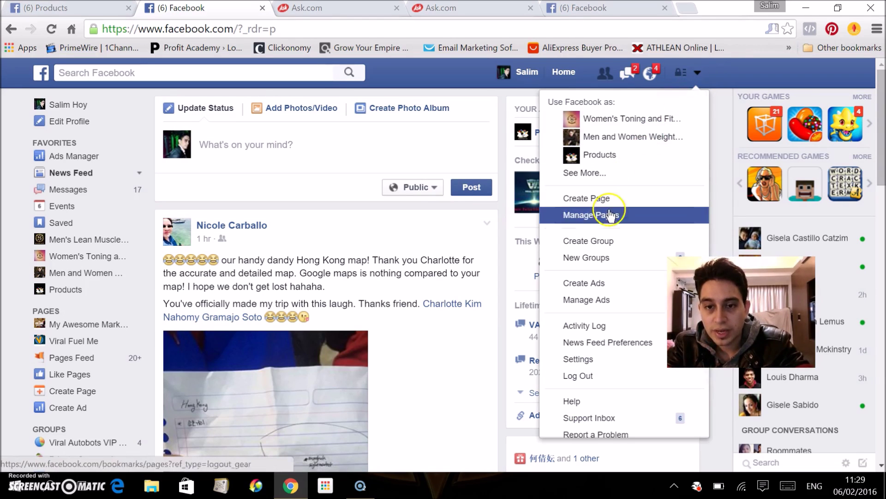
left_click(597, 220)
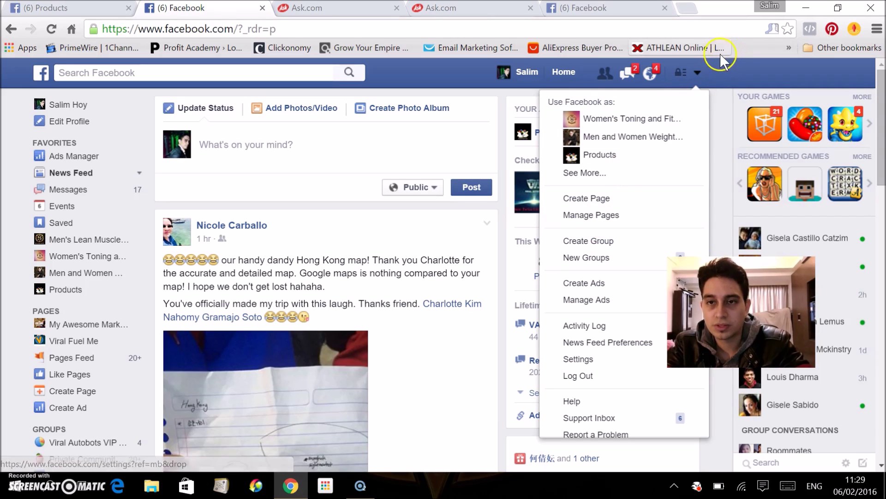
left_click(597, 220)
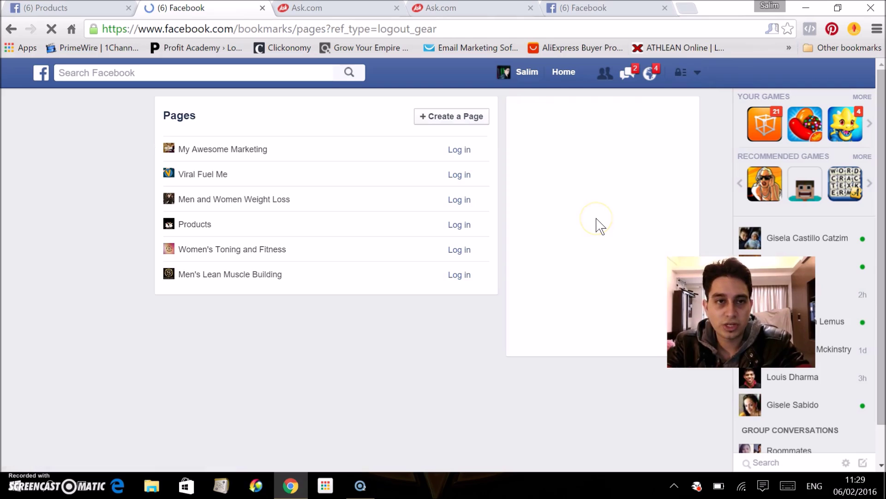
- Open Ads Manager in the second tab, revisiting the Products page's review post while it loads
left_click(703, 73)
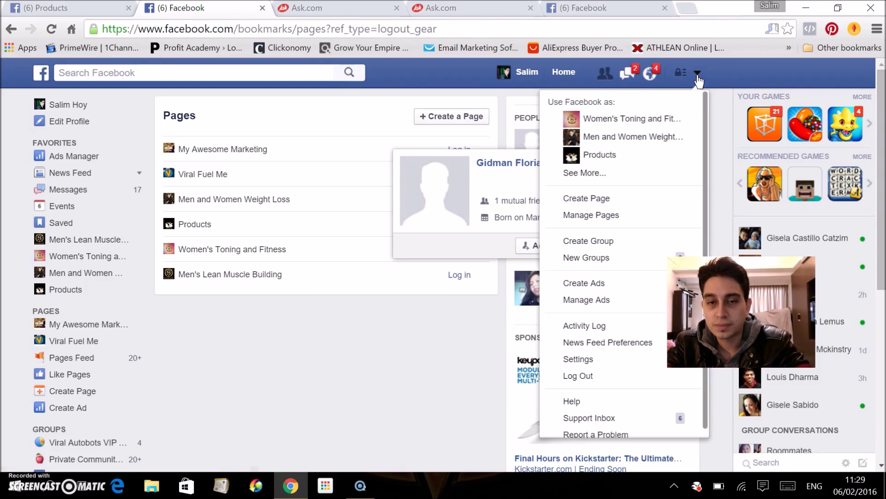
left_click(587, 300)
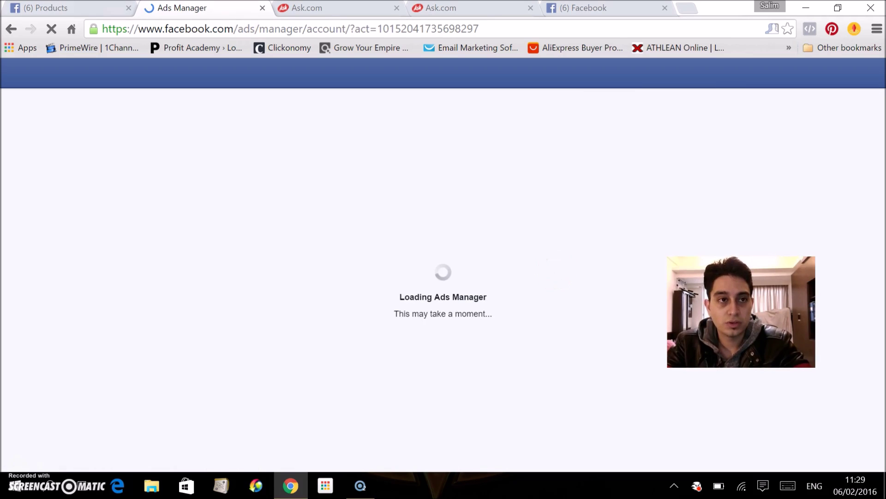
key("ctrl+shift+Tab")
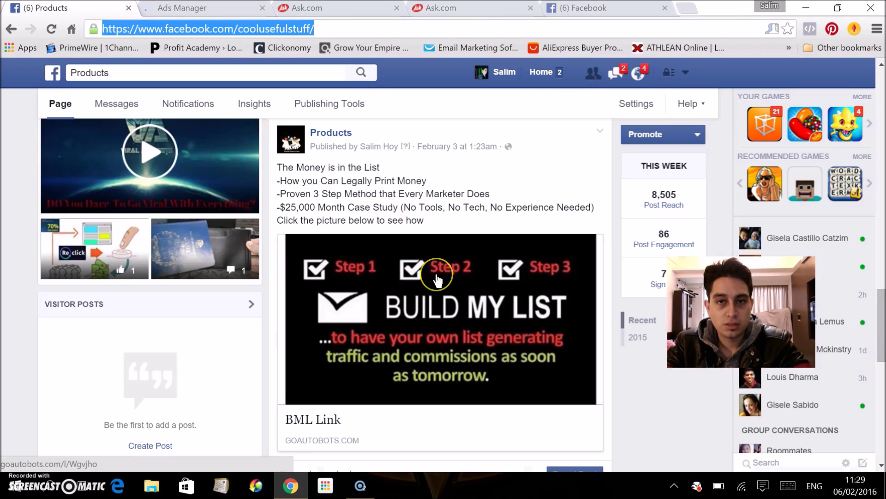
scroll(438, 280, "up", 10)
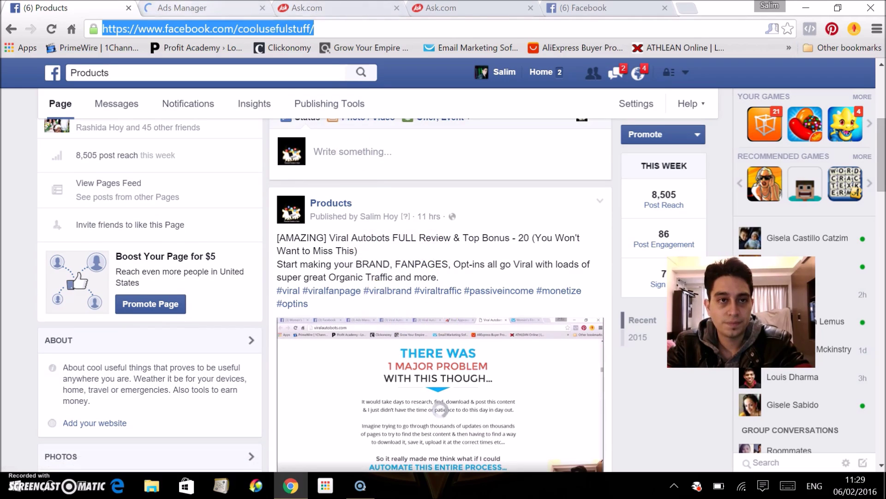
left_click(194, 8)
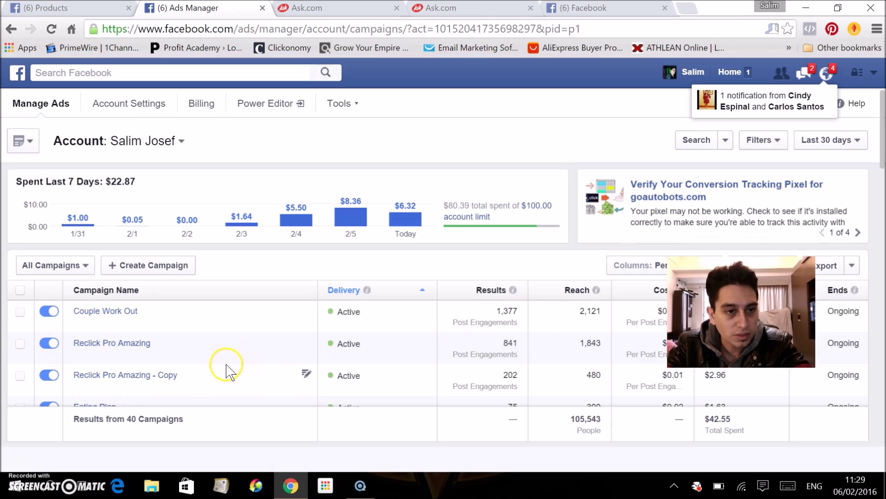
- Find the VA Demo campaign in the campaign list and open it for editing
scroll(230, 367, "down", 2)
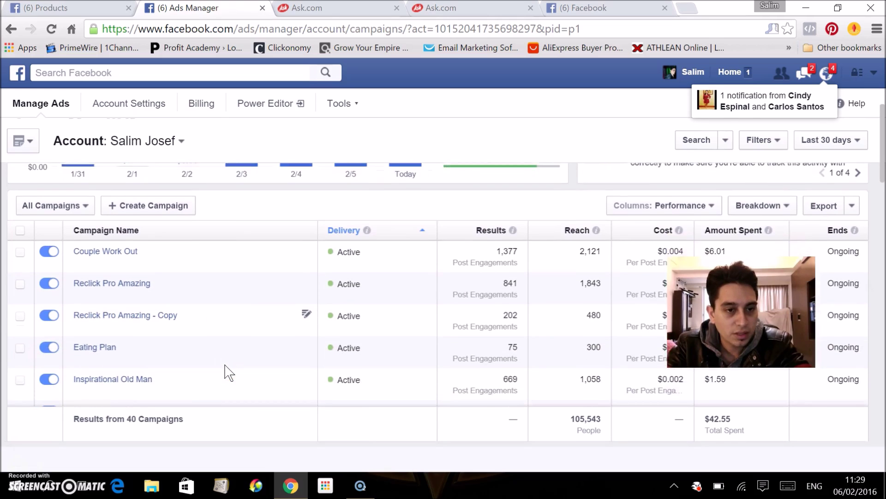
scroll(230, 371, "down", 2)
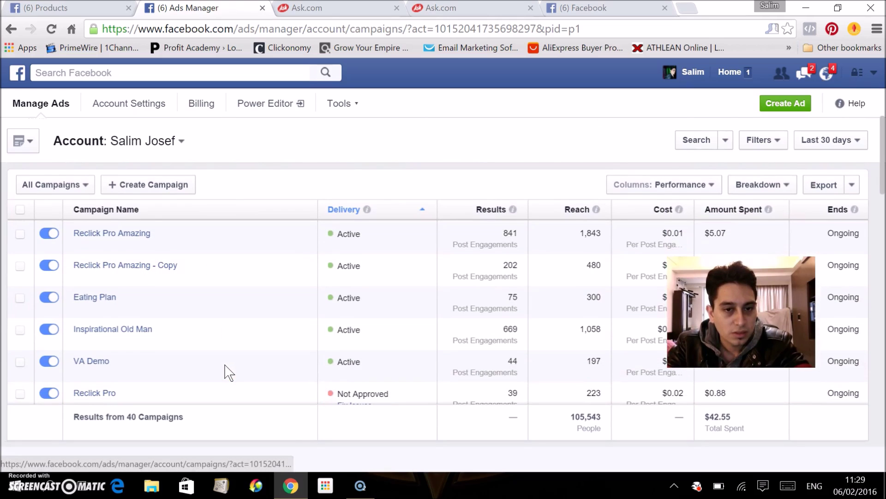
left_click(90, 362)
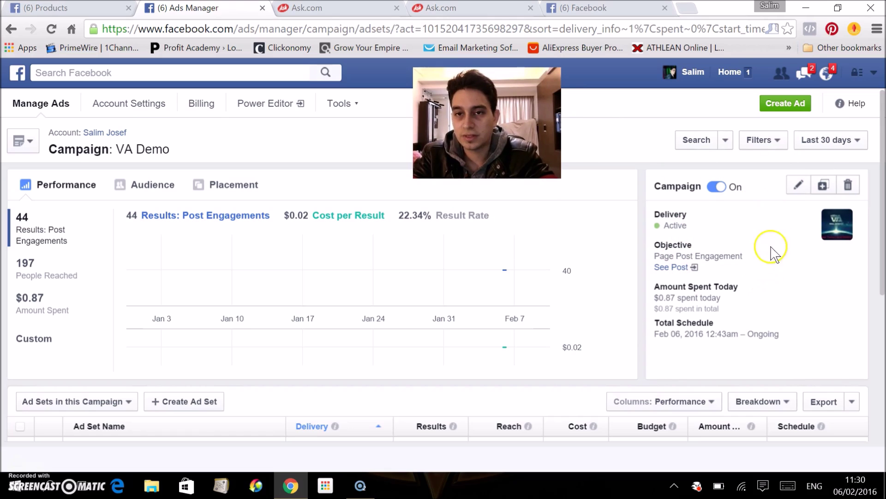
left_click(800, 186)
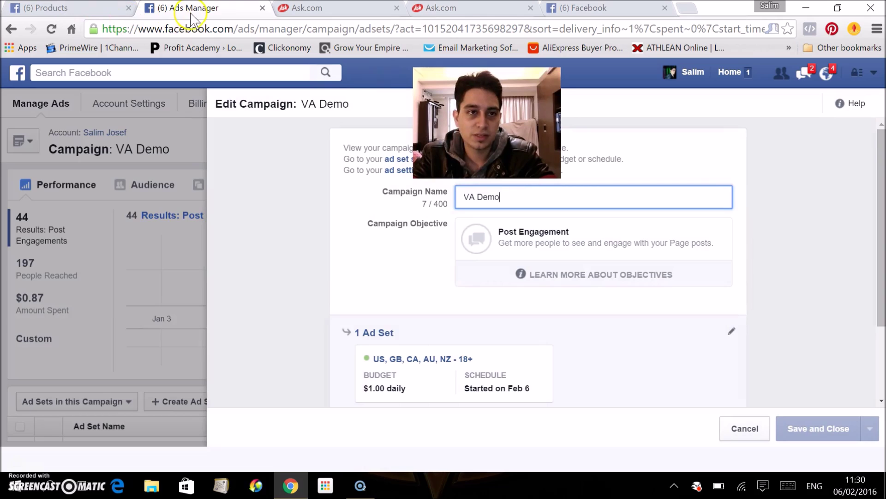
- Copy the address of the VA Demo campaign's edit page and load it in the third browser tab
left_click(180, 28)
right_click(181, 29)
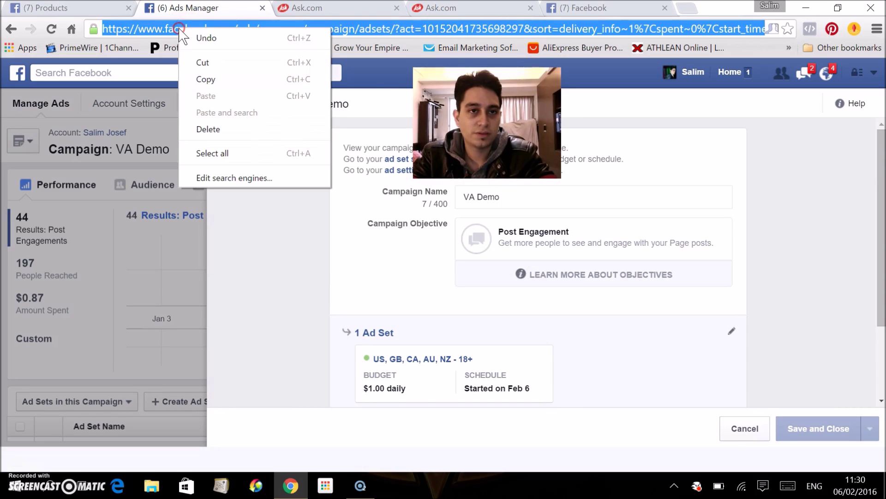
left_click(207, 80)
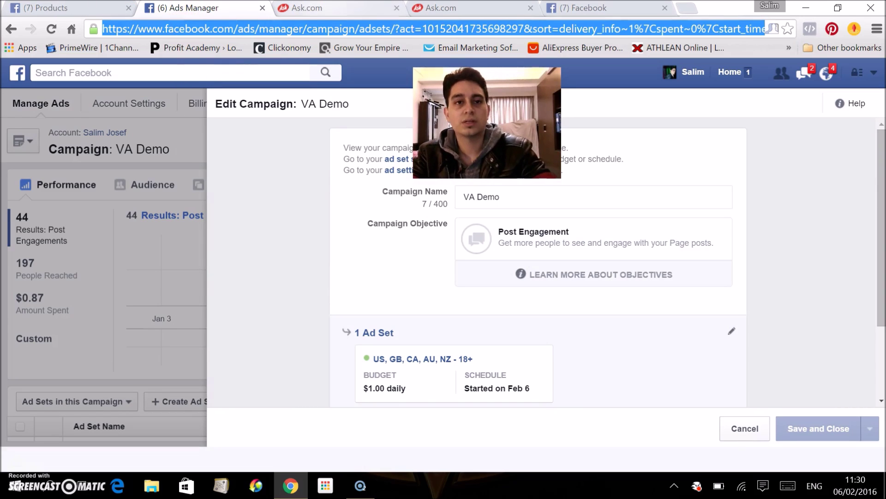
key("ctrl+Tab")
left_click(232, 30)
key("ctrl+v")
key("Return")
- Load the copied VA Demo edit address in the fourth browser tab, replacing the whole Ask.com address
left_click(475, 8)
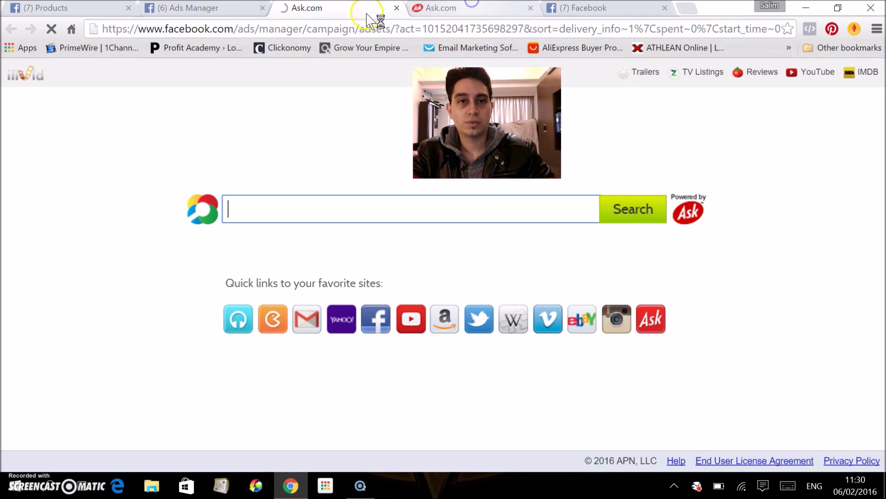
left_click(338, 29)
key("ctrl+v")
key("Return")
left_click(347, 29)
double_click(348, 29)
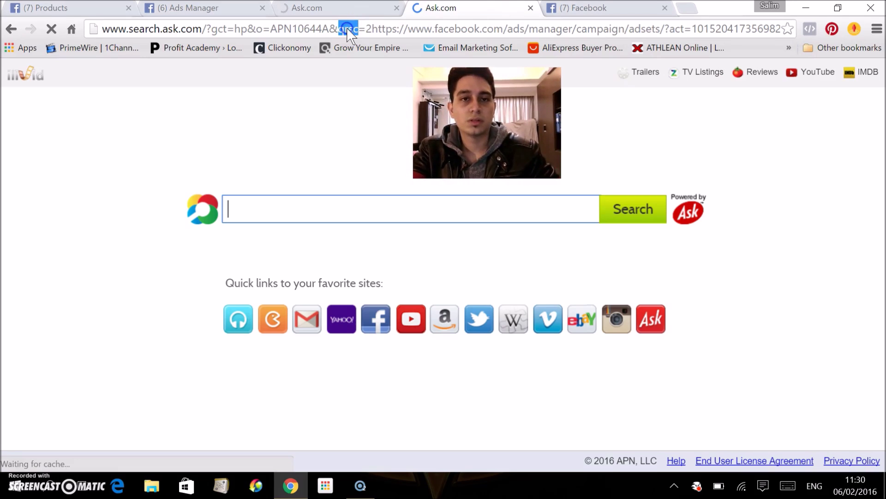
triple_click(347, 29)
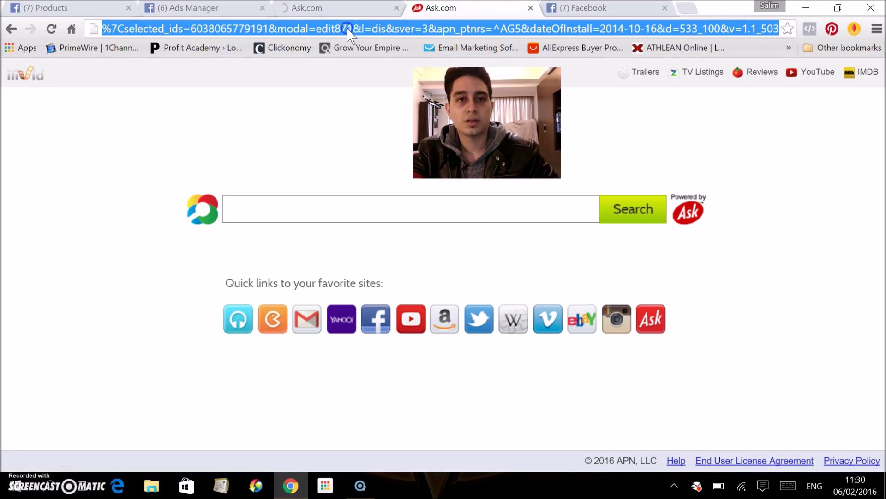
key("ctrl+v")
key("Return")
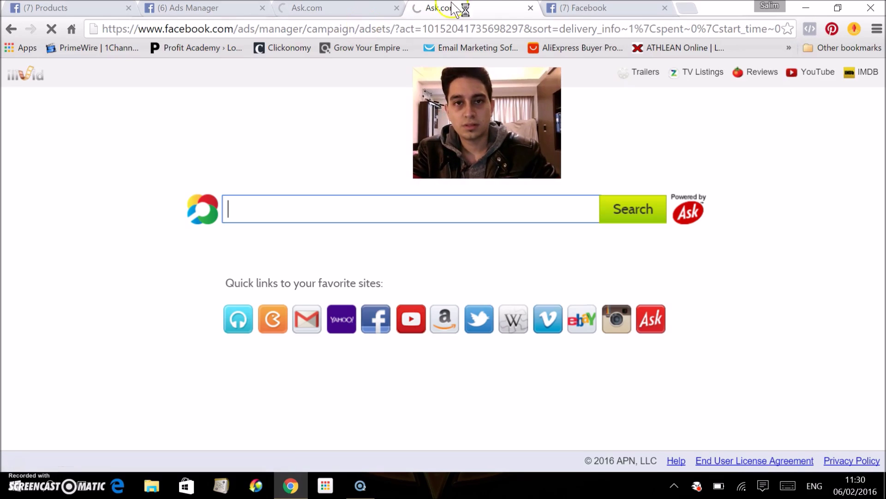
- Load the copied VA Demo edit address in the fifth browser tab, replacing the Facebook home page
key("ctrl+Tab")
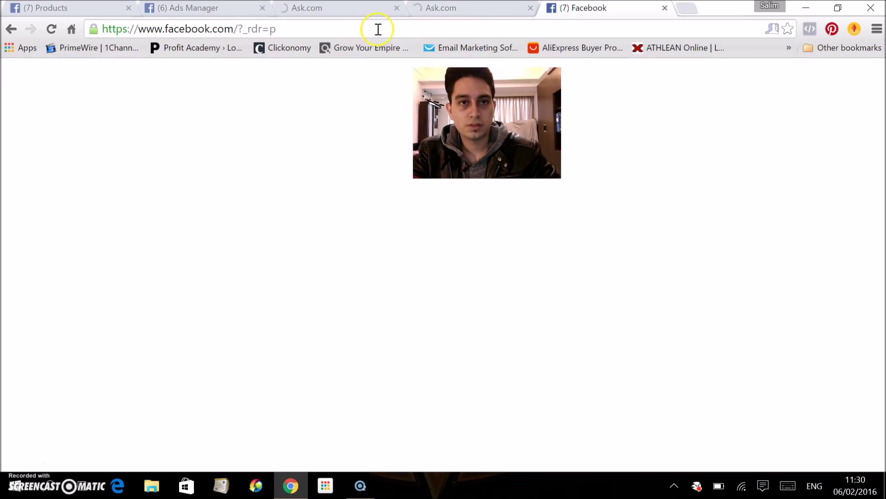
left_click(377, 29)
key("ctrl+v")
key("Return")
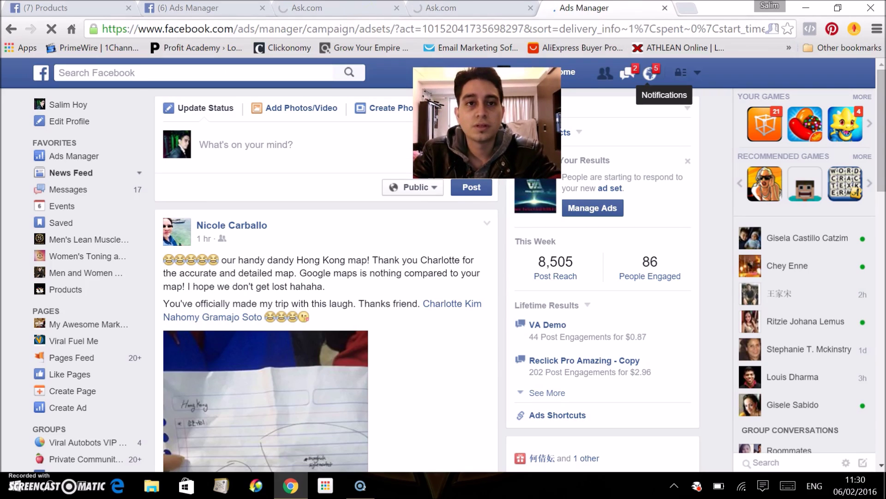
left_click(308, 11)
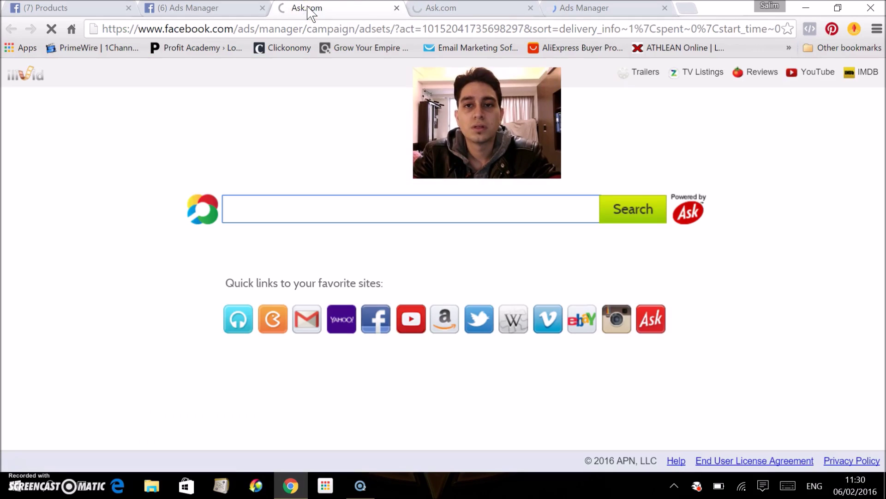
left_click(473, 6)
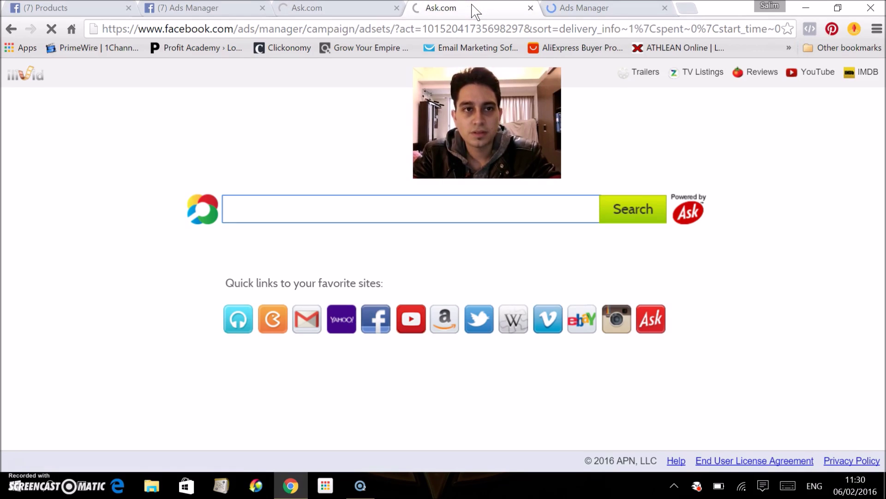
key("ctrl+shift+Tab")
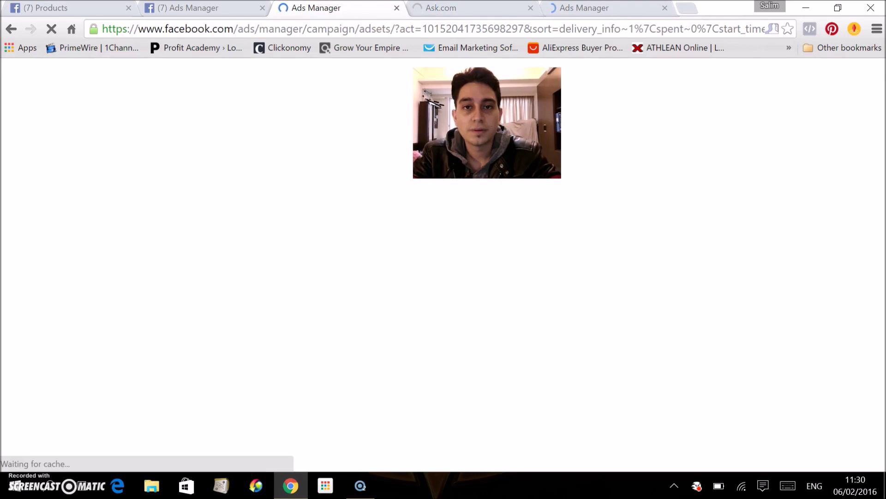
left_click(456, 9)
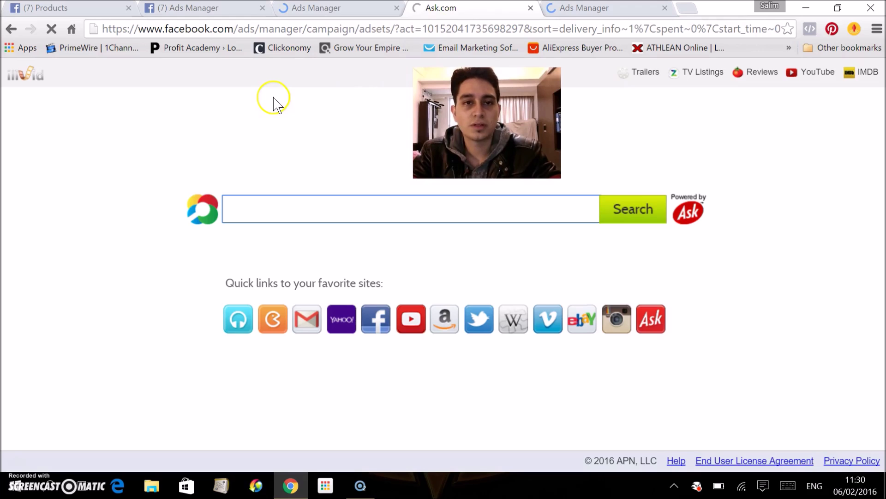
- Return to the second tab and open the VA Demo campaign's single ad for editing
key("ctrl+2")
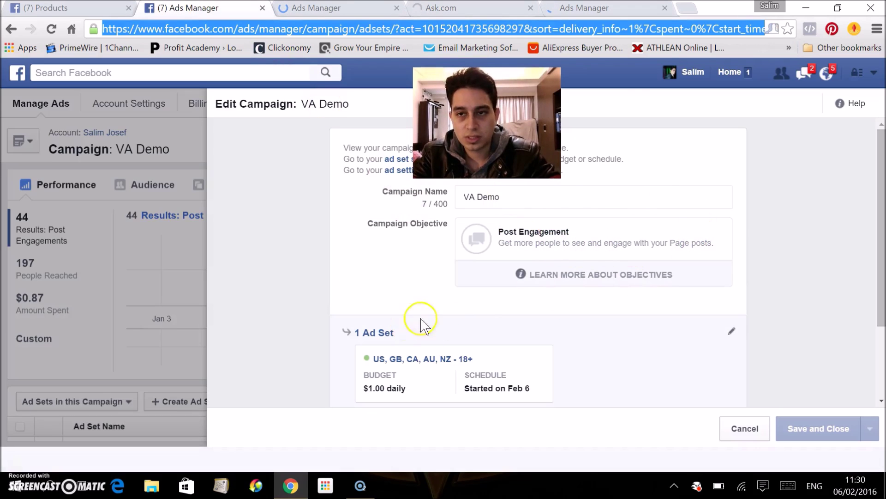
left_click_drag(402, 98, 33, 120)
scroll(365, 238, "down", 2)
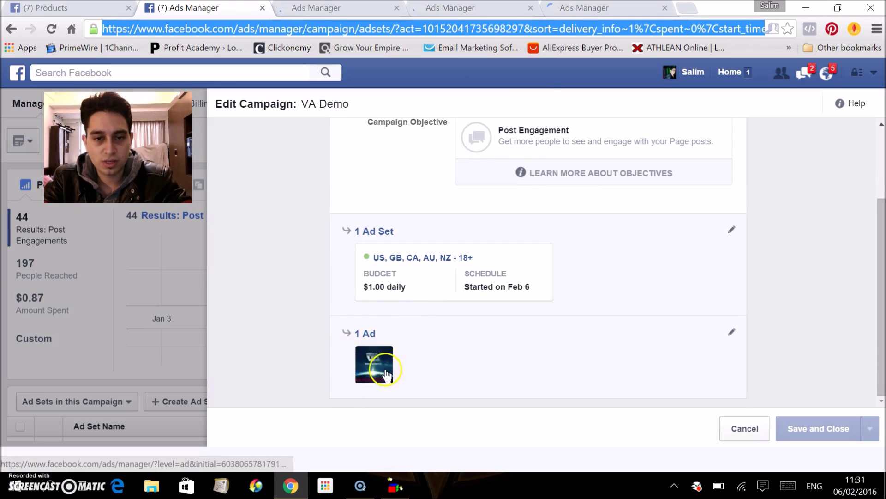
left_click(367, 336)
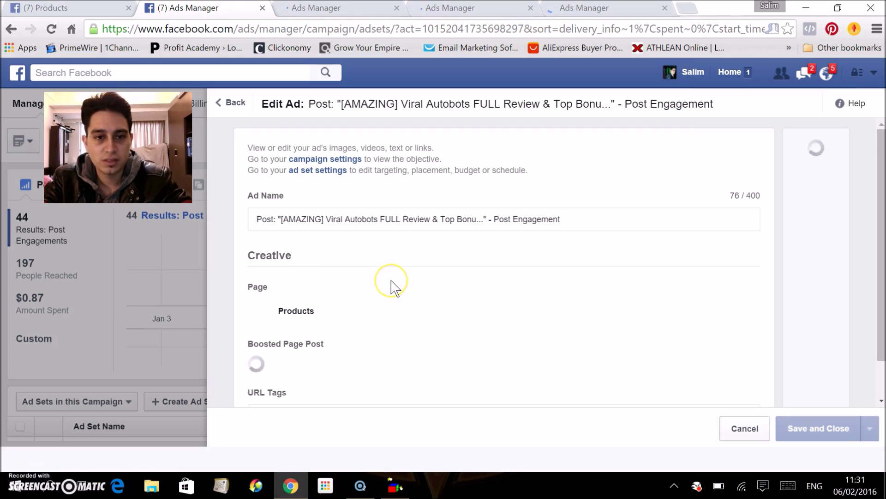
- Examine the ad's boosted page post, URL tags, conversion tracking options and Desktop News Feed preview
scroll(394, 287, "down", 2)
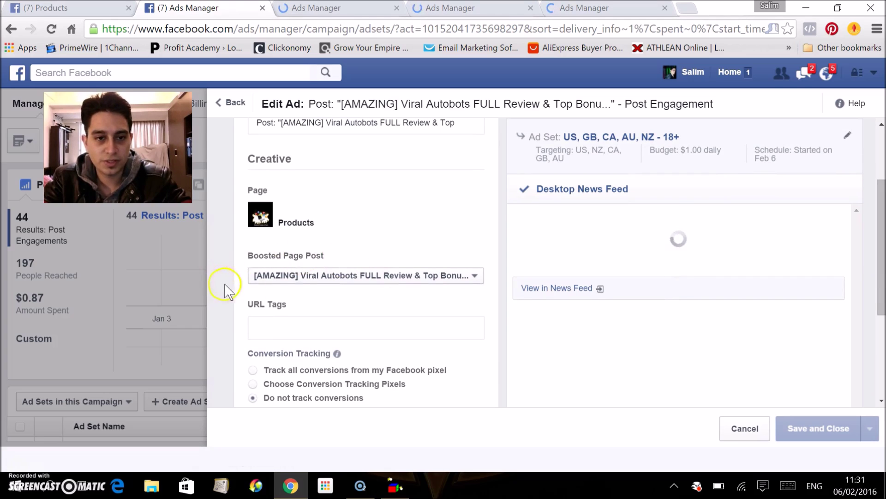
scroll(296, 277, "down", 1)
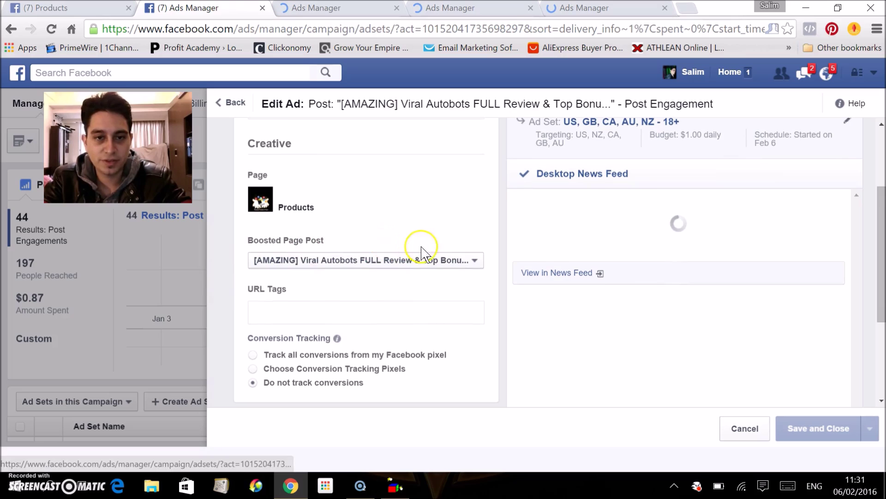
scroll(471, 261, "down", 1)
scroll(471, 261, "down", 2)
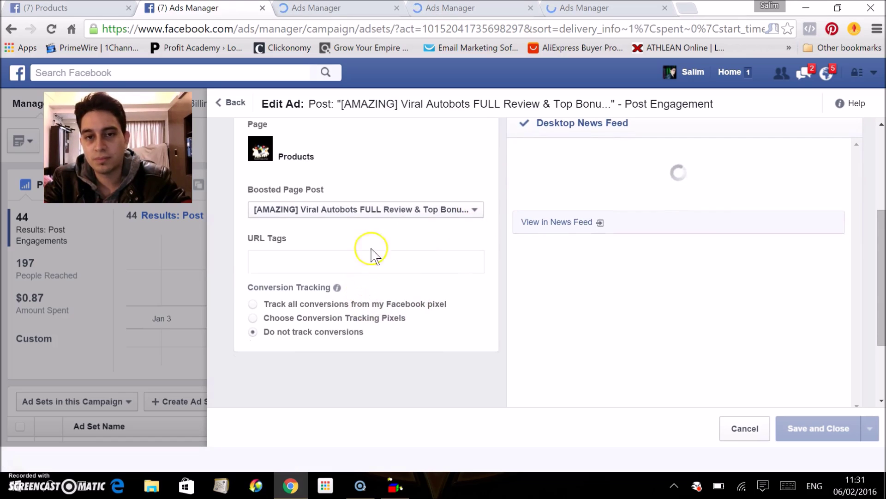
scroll(462, 203, "down", 1)
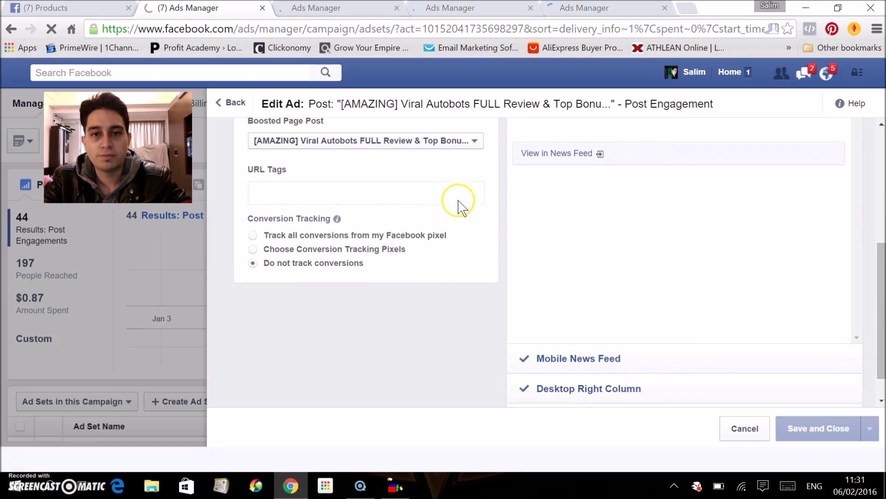
scroll(462, 208, "down", 1)
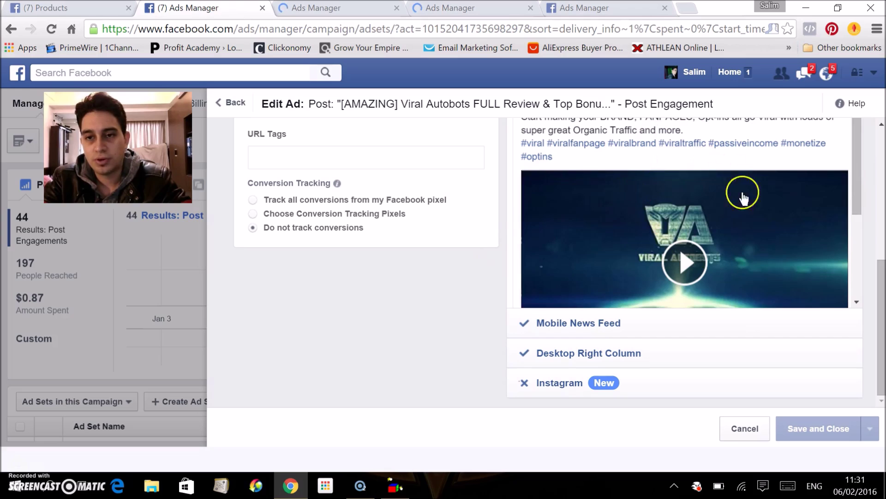
scroll(490, 238, "up", 6)
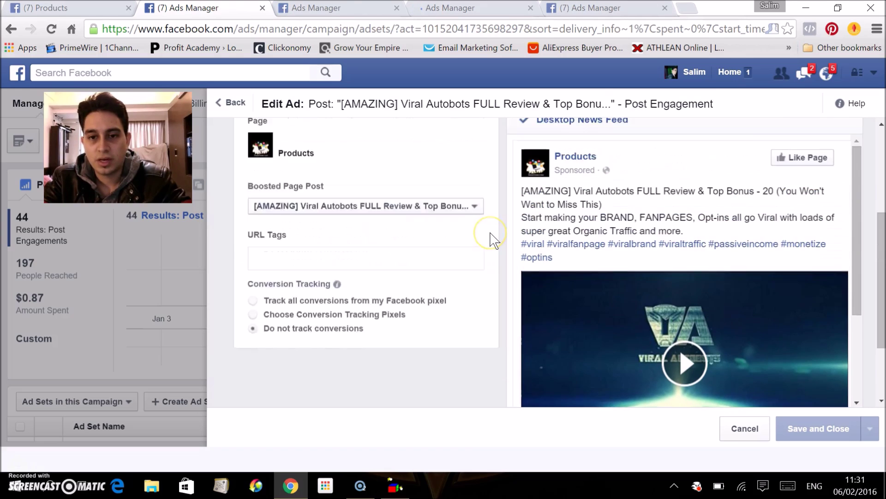
scroll(491, 238, "down", 4)
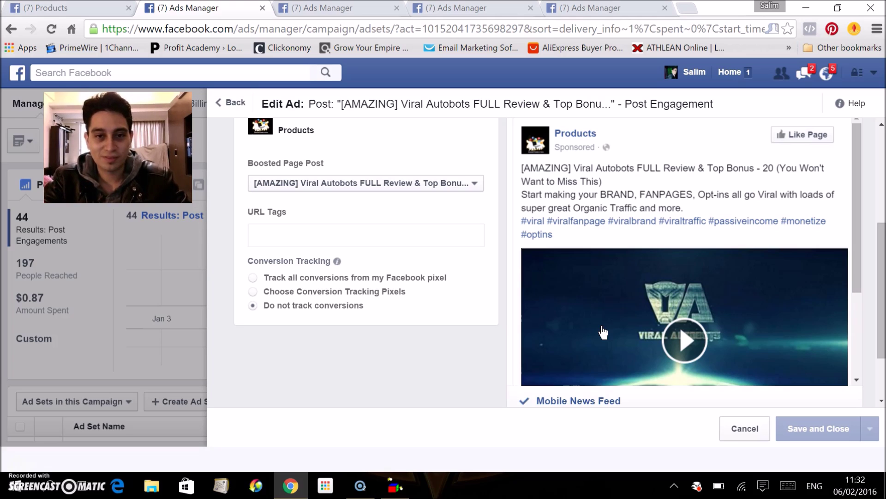
- Change the ad's boosted page post to "Get Reclick on payment lifetime before the offer..." and save the ad
left_click(442, 184)
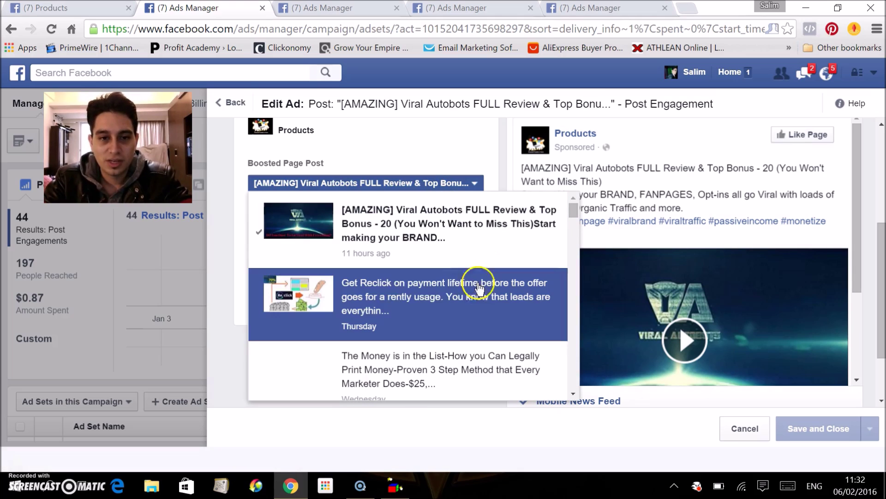
left_click(380, 308)
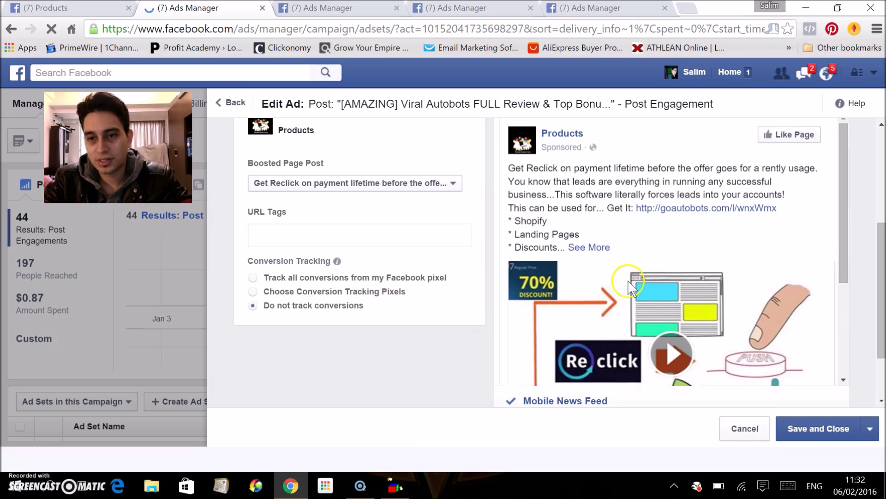
scroll(572, 300, "down", 5)
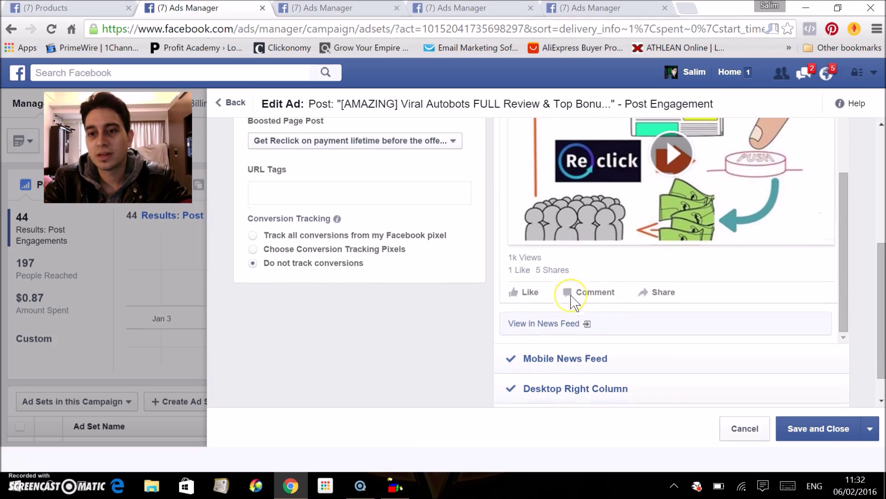
left_click(831, 436)
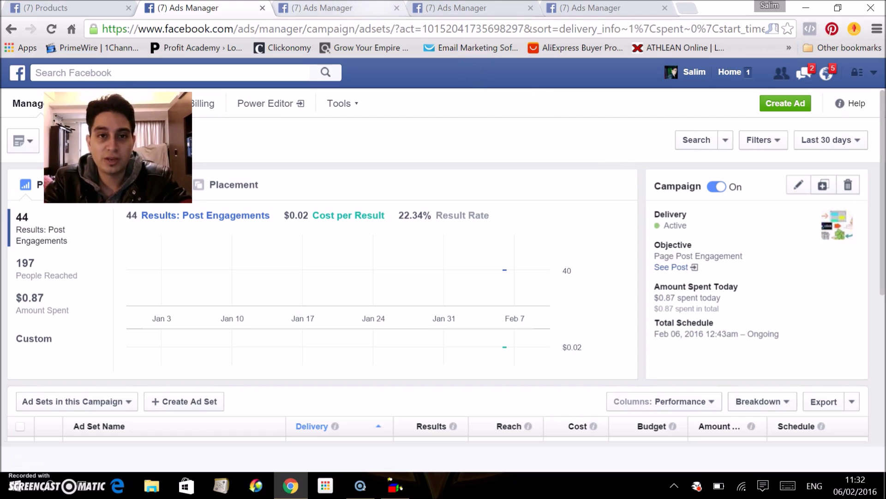
- In the third tab, open the VA Demo campaign's ad, select the Get Reclick post as its boosted page post, and save it
left_click(379, 8)
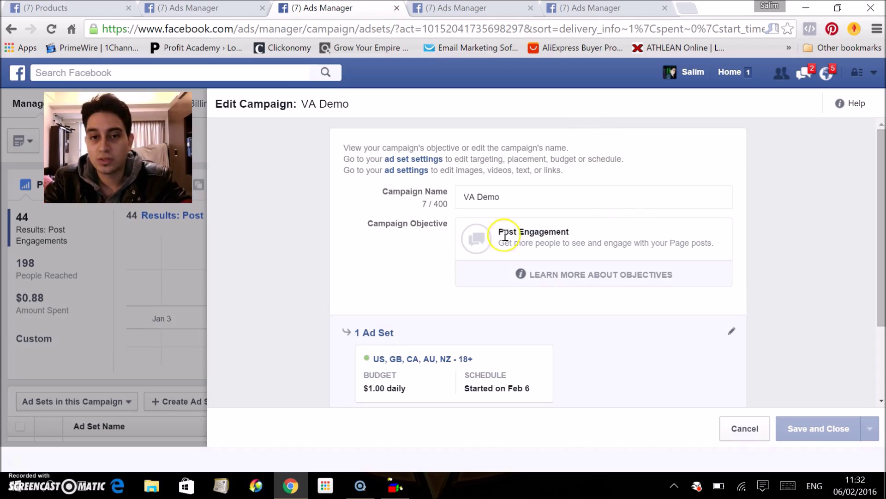
scroll(378, 270, "down", 2)
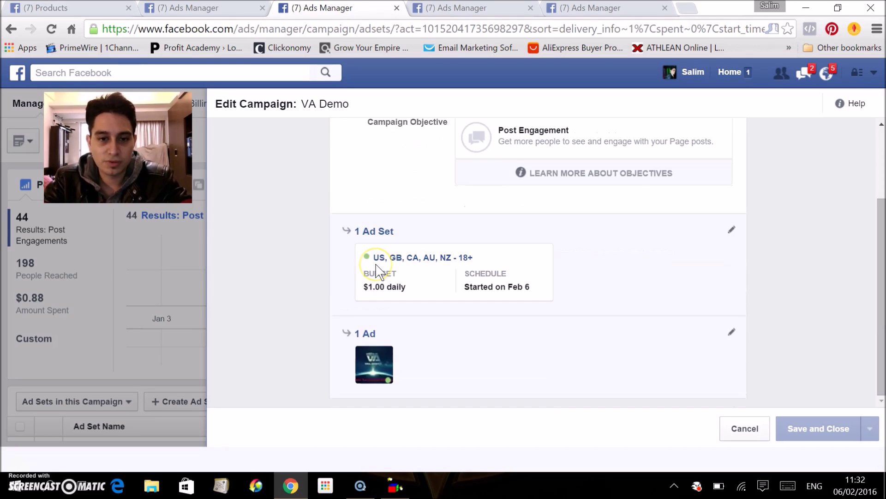
left_click(370, 336)
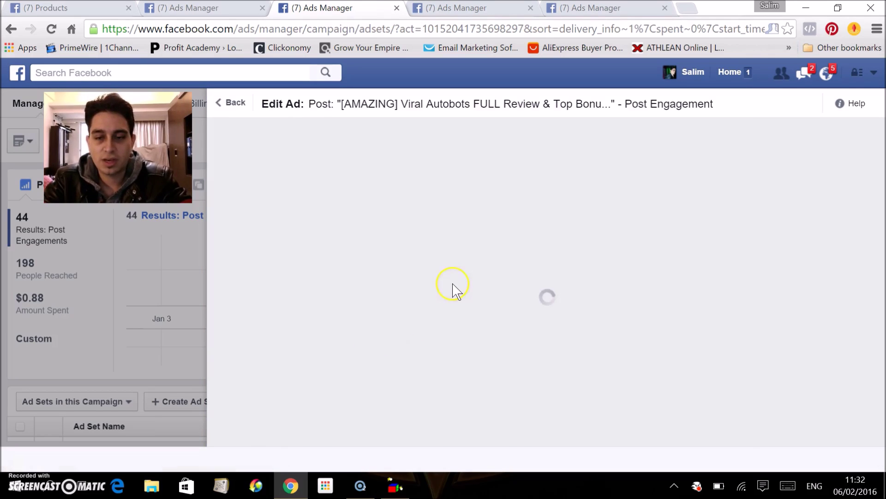
scroll(368, 310, "down", 5)
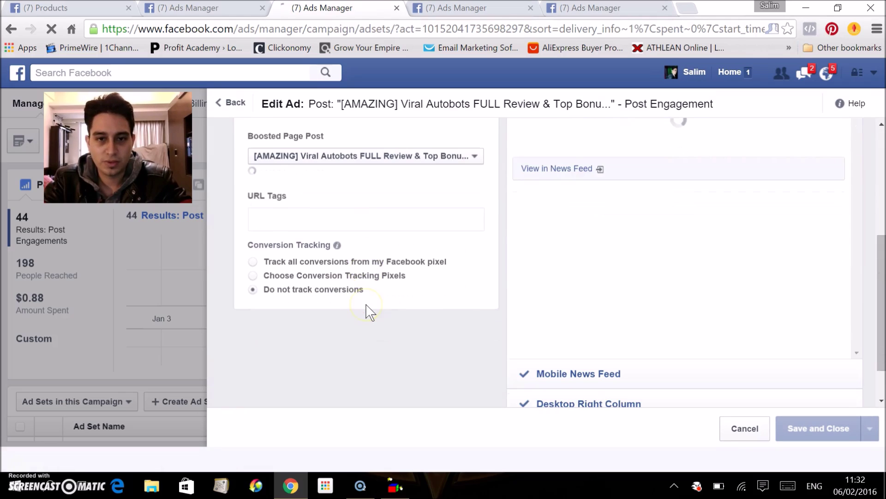
left_click(441, 155)
left_click(367, 266)
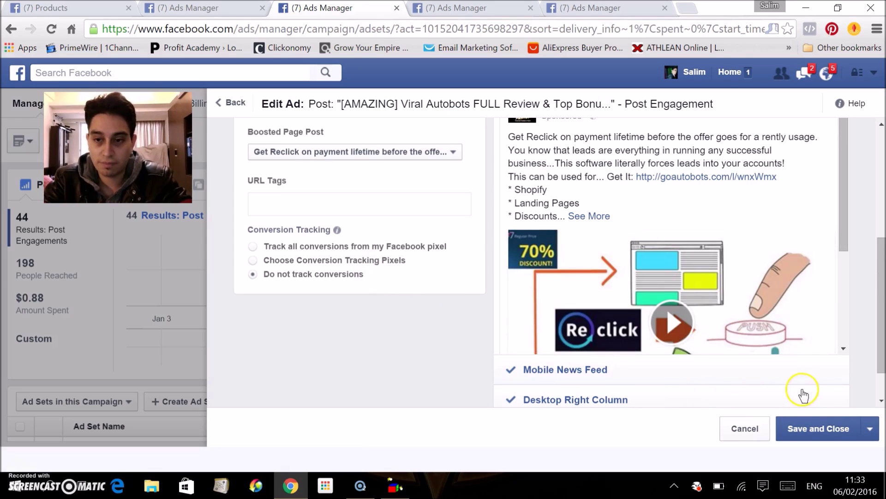
left_click(817, 430)
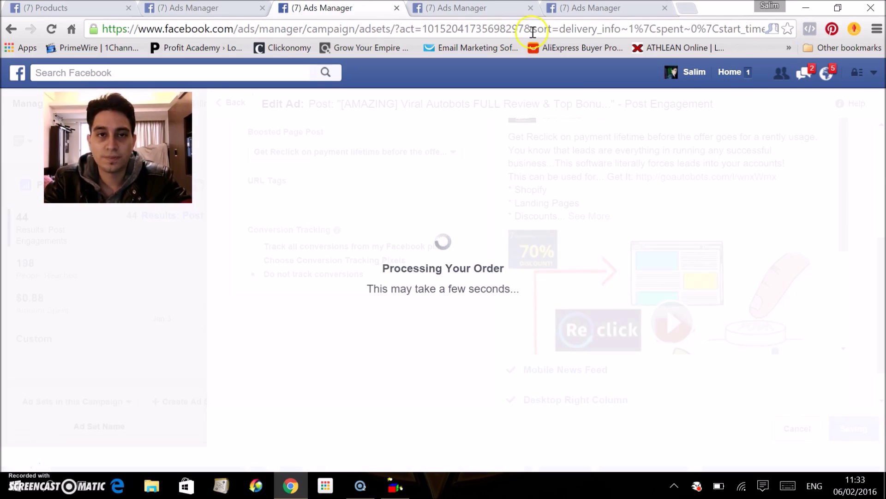
- Load the Facebook home page in the third tab in place of Ask.com
left_click(475, 8)
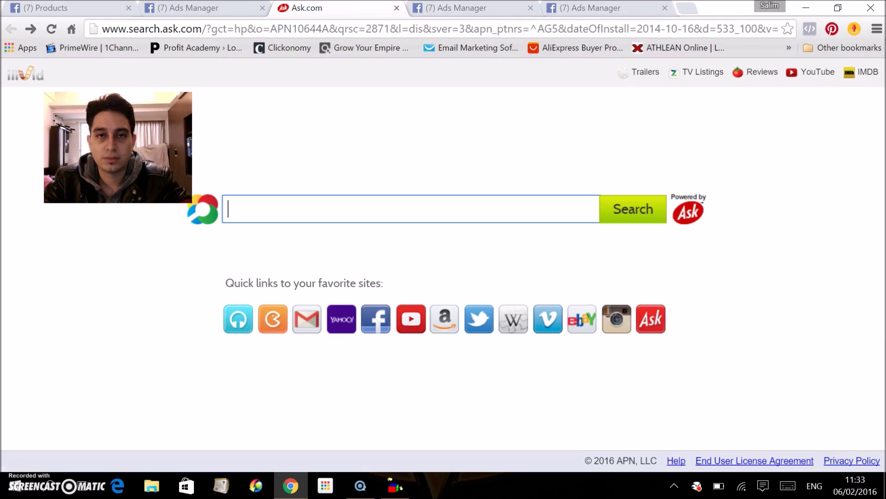
left_click(311, 32)
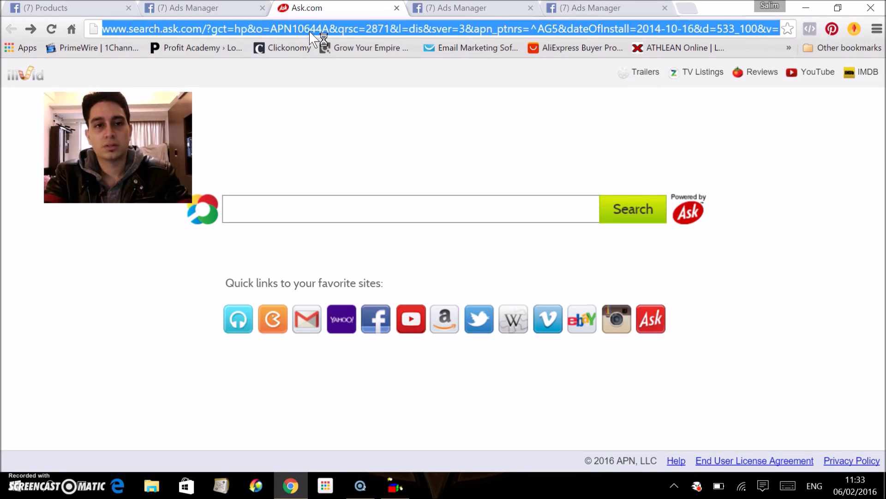
type("face")
key("Return")
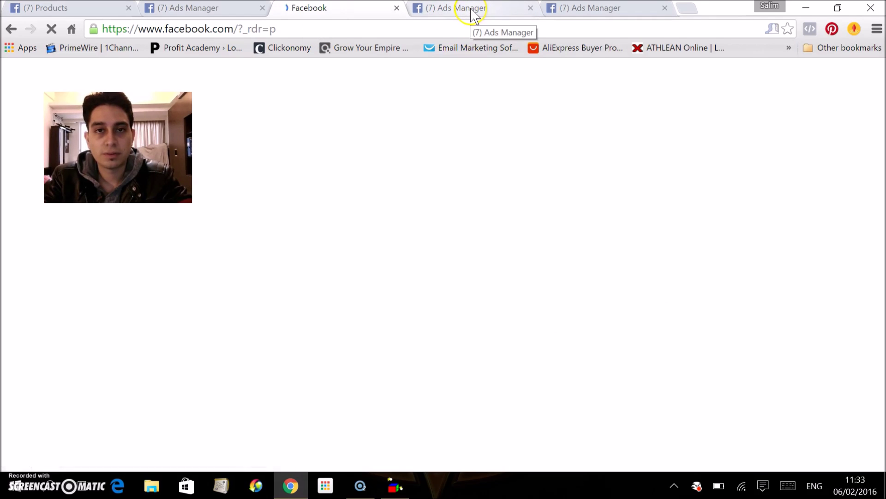
- In the fourth tab, open the VA Demo campaign's ad, select the Get Reclick post as its boosted page post, and save it
left_click(470, 8)
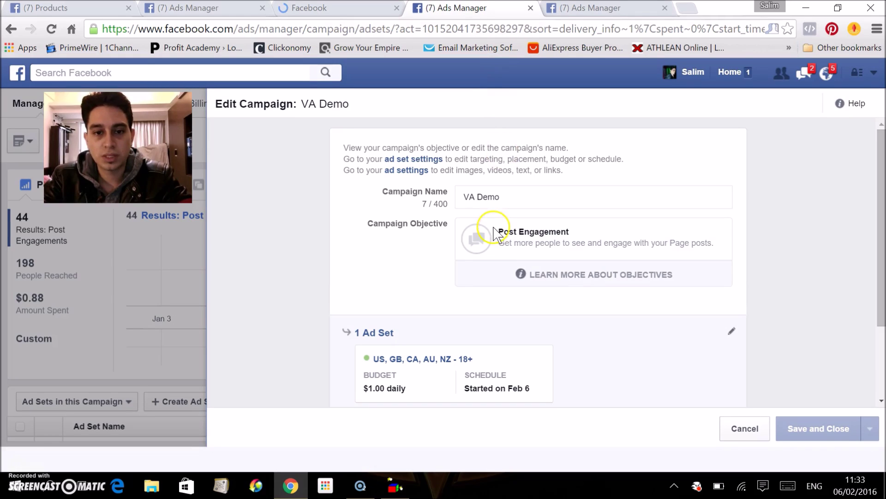
scroll(384, 308, "down", 2)
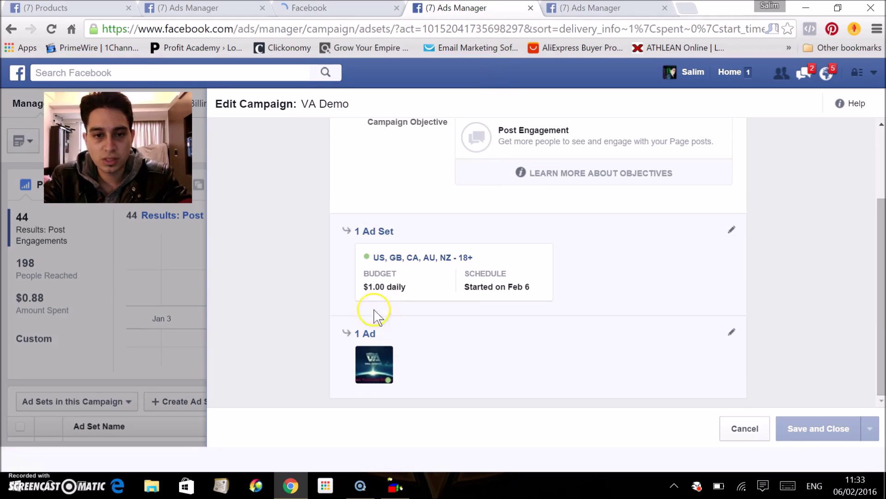
left_click(365, 337)
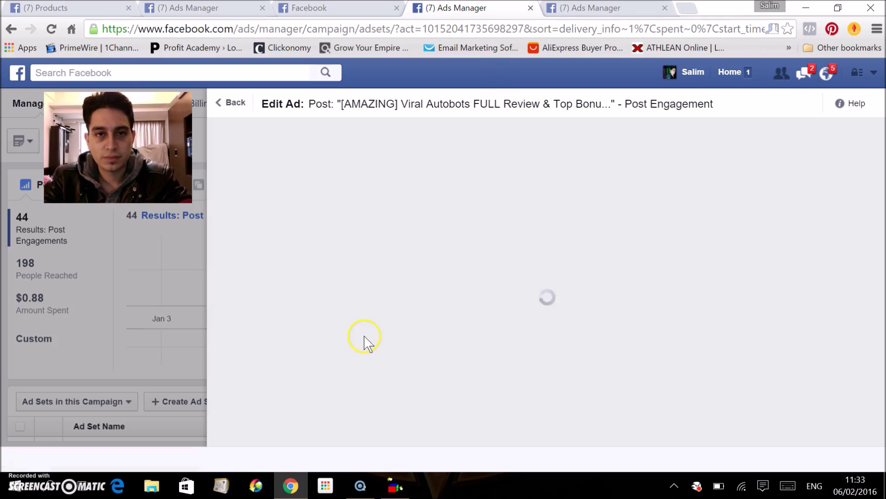
scroll(467, 292, "down", 4)
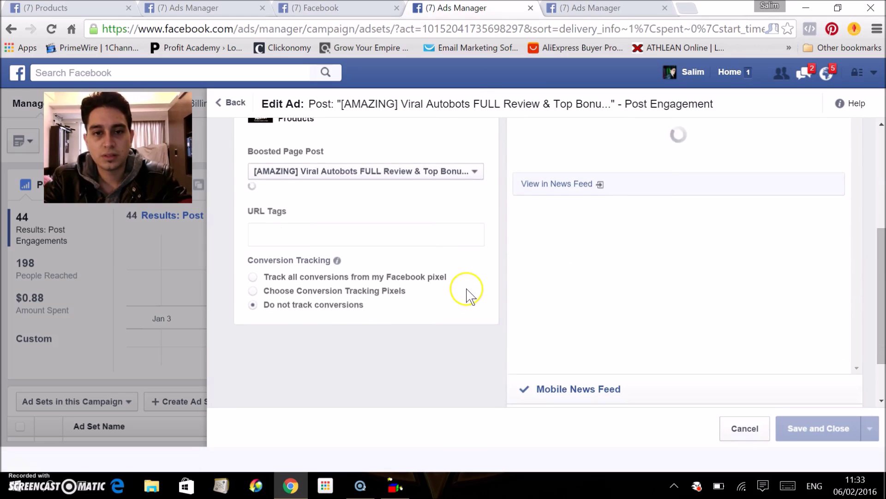
left_click(425, 166)
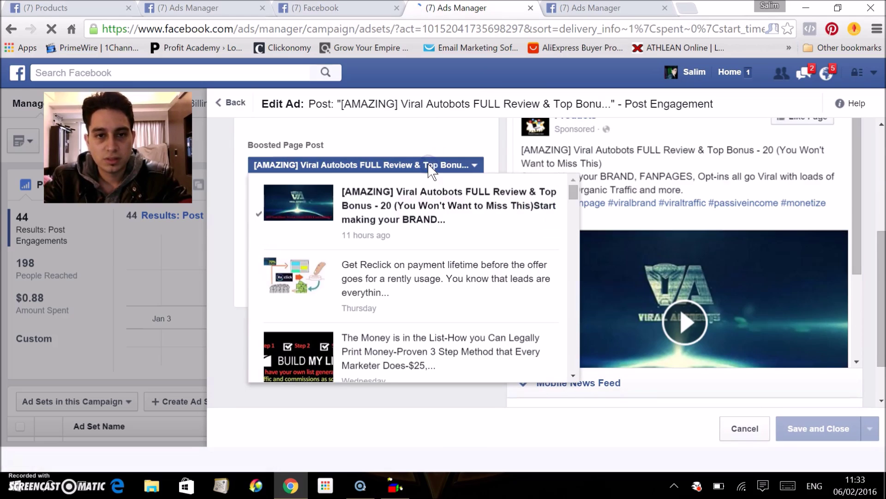
left_click(405, 263)
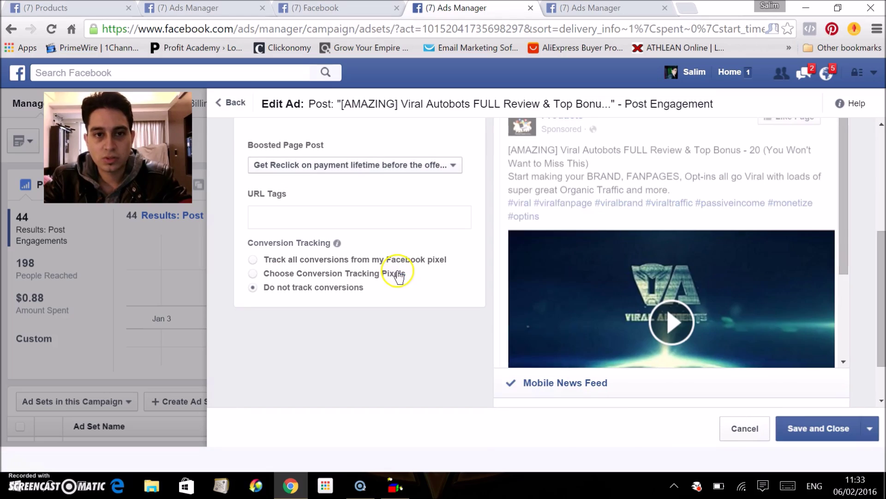
left_click(804, 427)
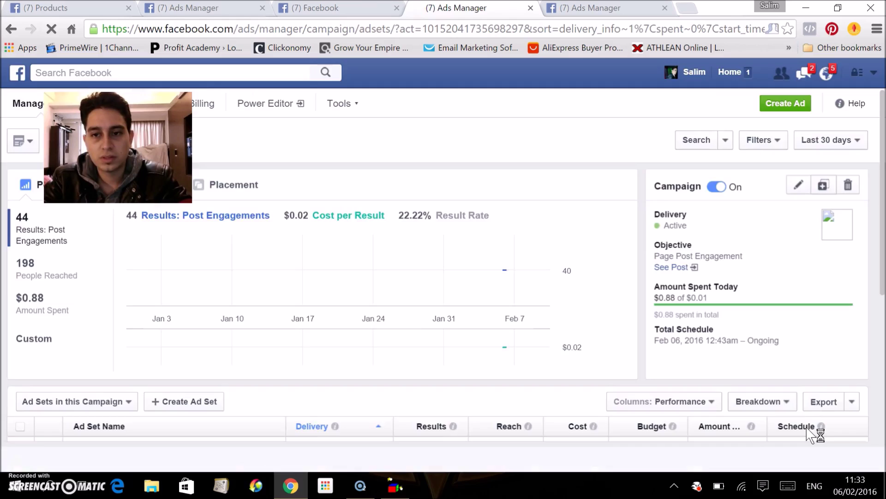
key("alt+Left")
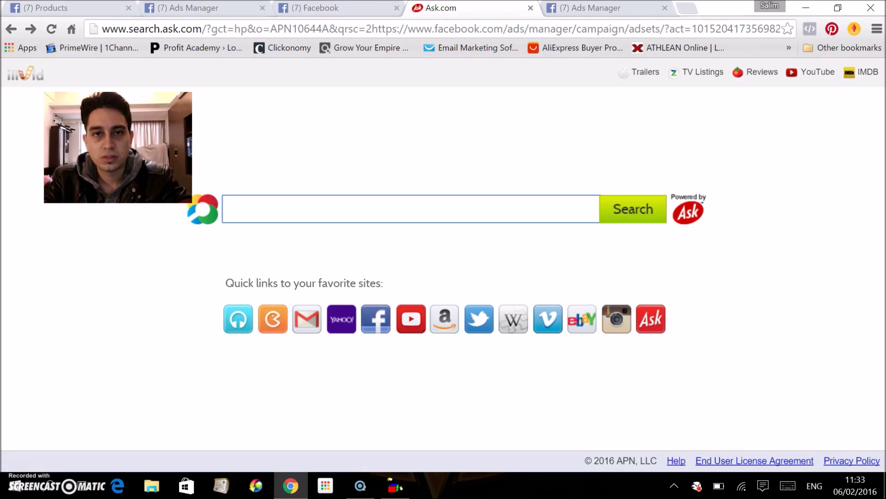
- In the fifth tab, open the VA Demo campaign's ad, change its boosted page post to the Get Reclick post, and save it
left_click(590, 8)
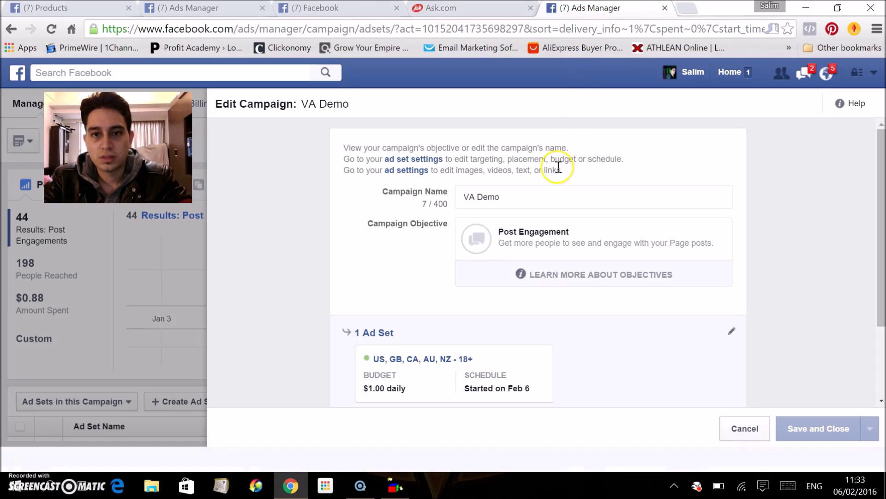
scroll(482, 268, "down", 2)
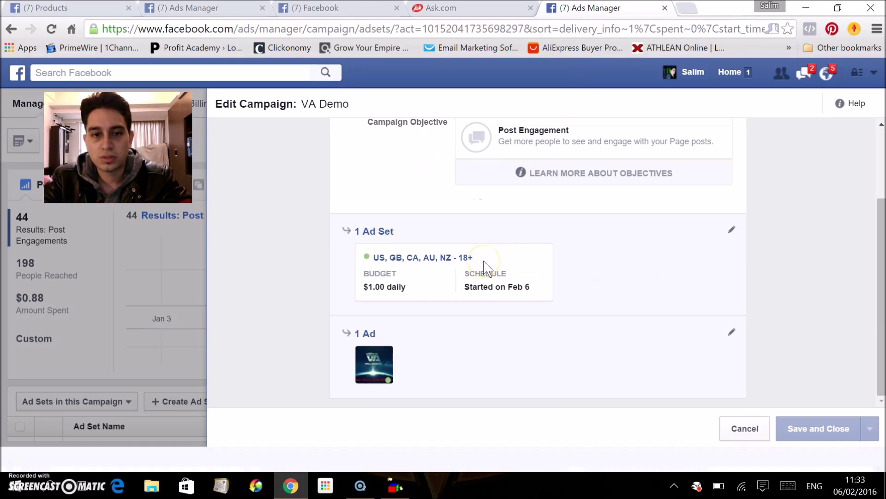
left_click(361, 336)
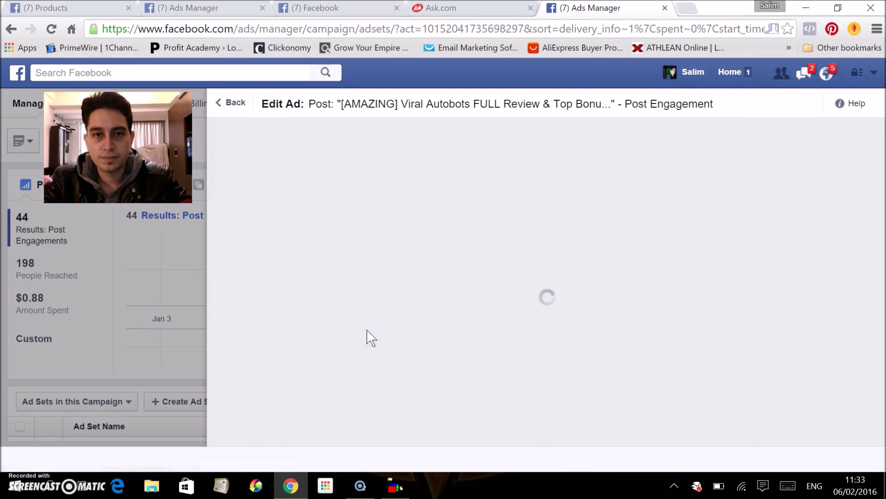
scroll(629, 257, "down", 4)
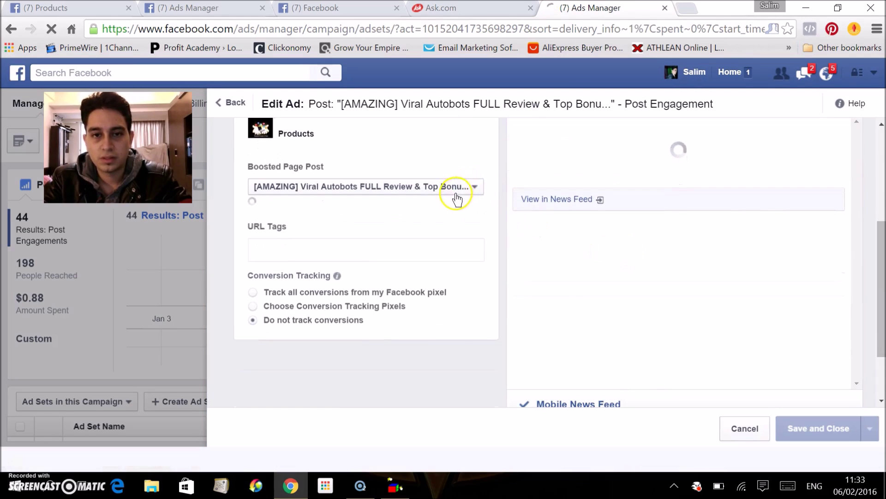
left_click(455, 189)
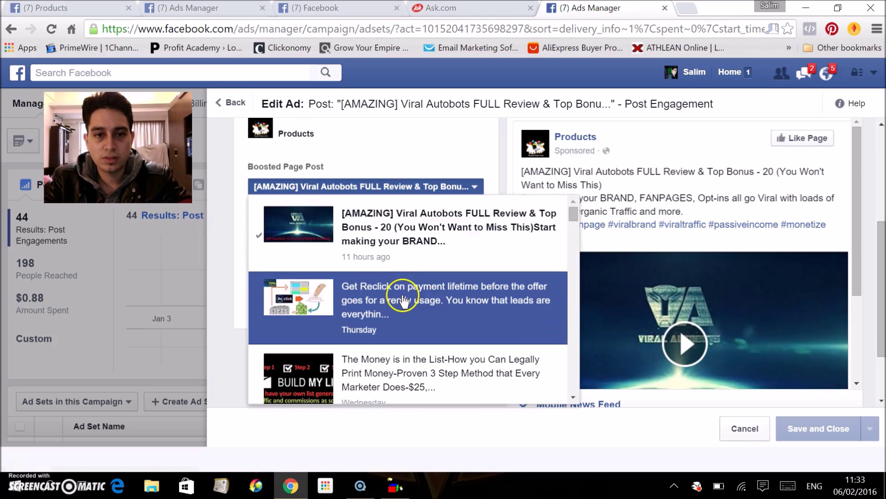
left_click(403, 300)
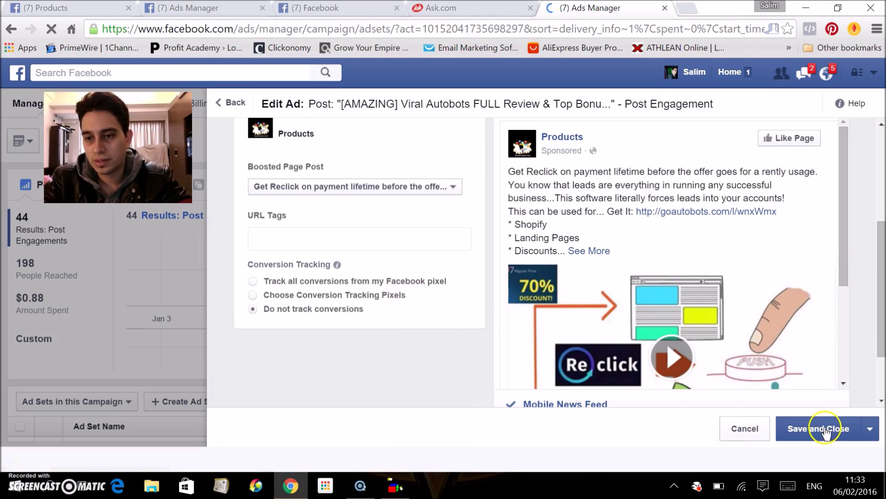
left_click(824, 429)
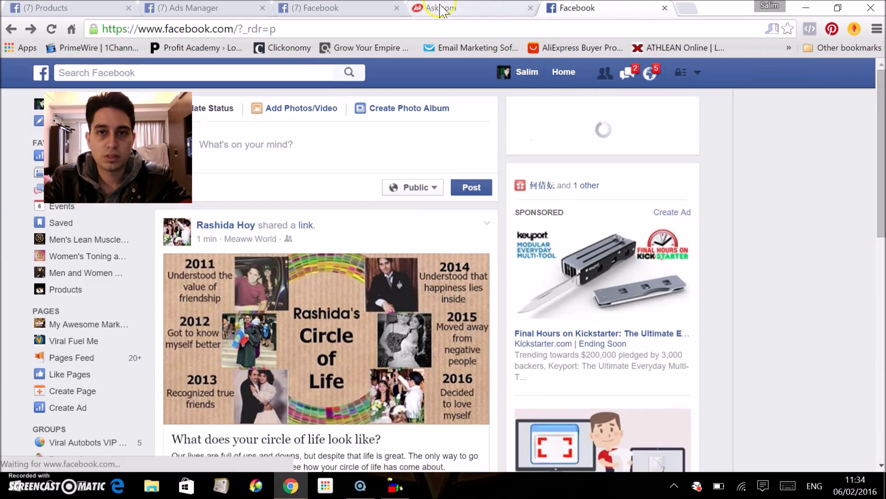
- Load facebook.com in the fourth tab in place of Ask.com
left_click(447, 8)
left_click(410, 28)
type("facebook.com")
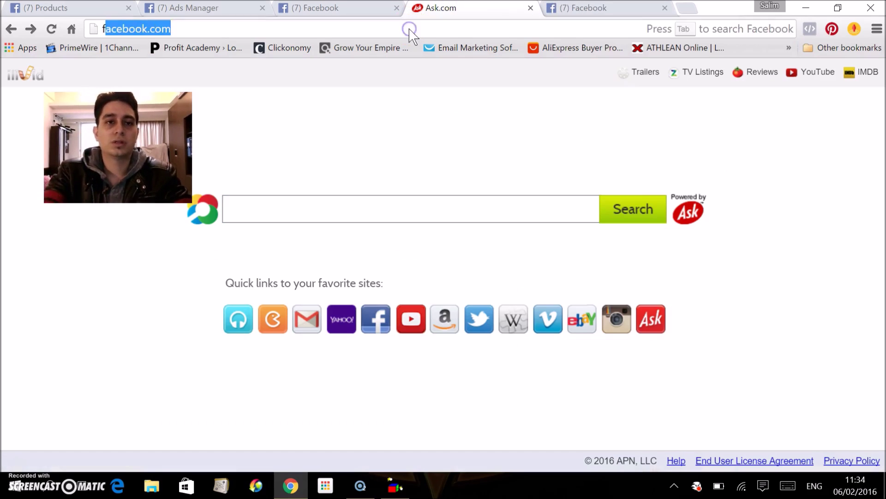
key("Return")
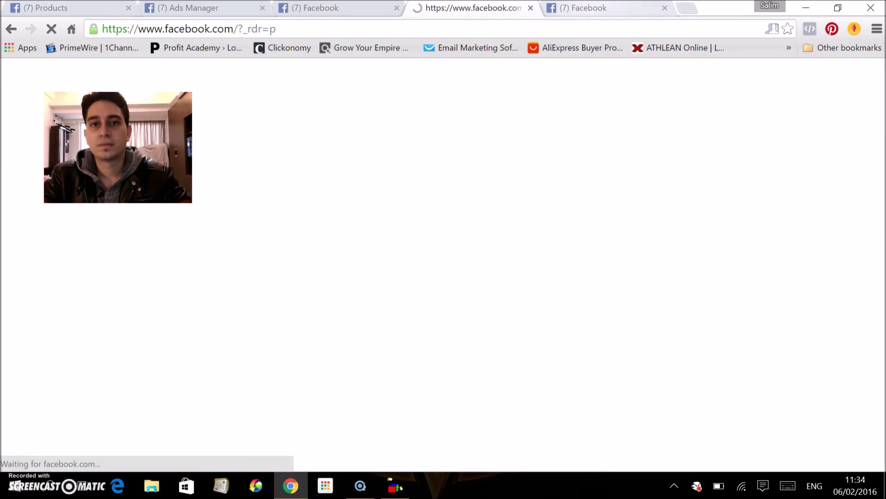
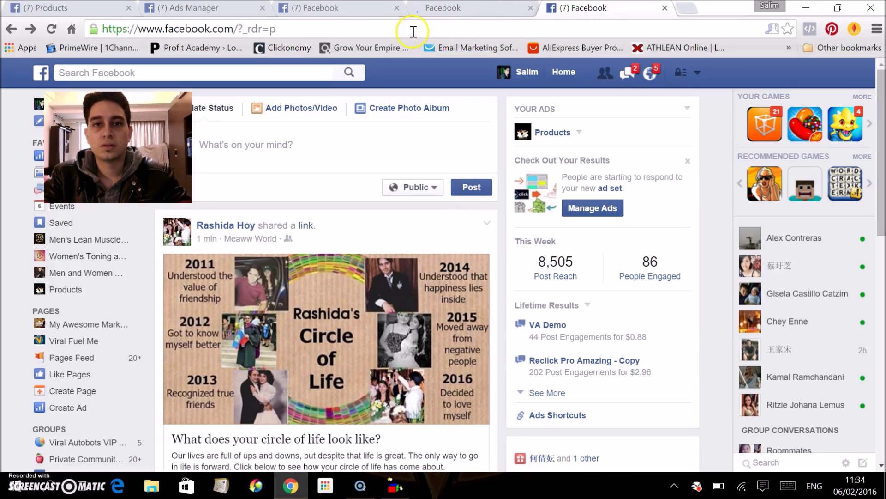
- Open Ads Manager from the Facebook home page in the fifth tab
left_click(397, 33)
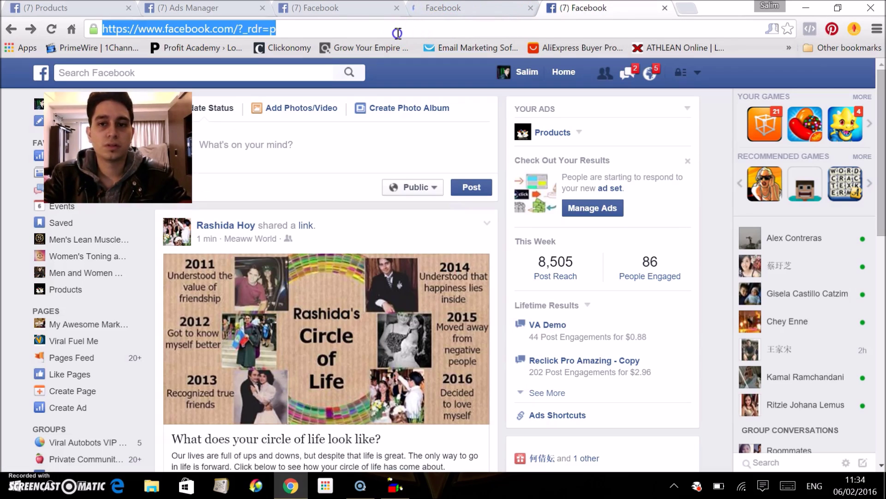
left_click(698, 73)
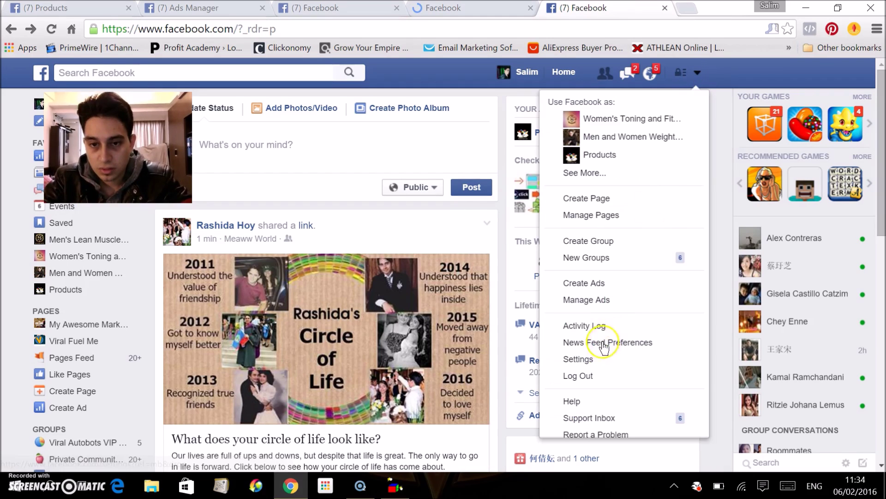
left_click(608, 298)
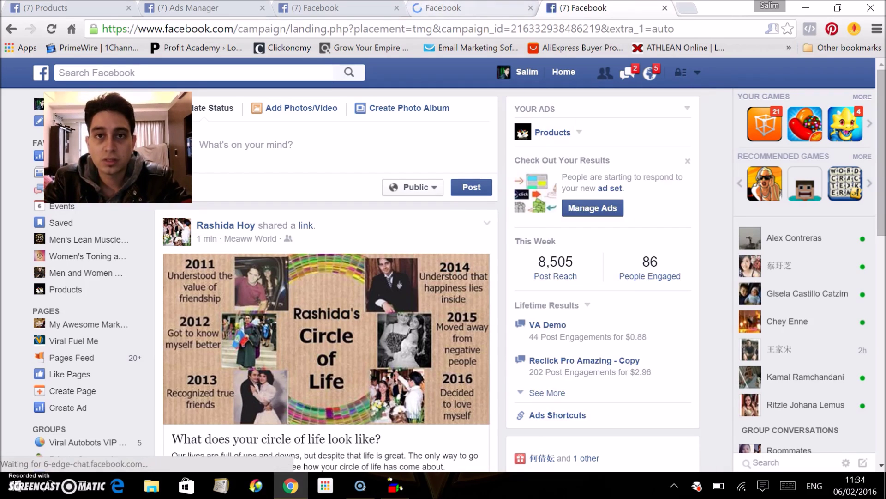
- Open Ads Manager from the Facebook home pages in the third and fourth tabs
left_click(443, 8)
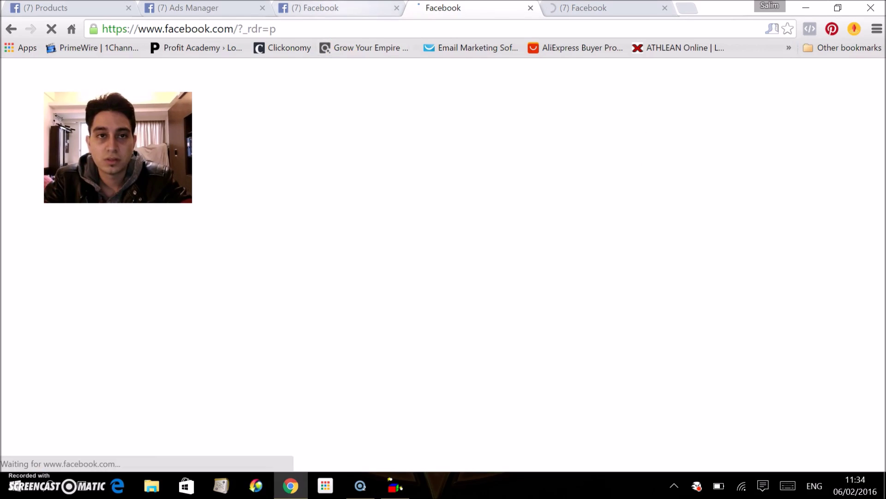
left_click(373, 13)
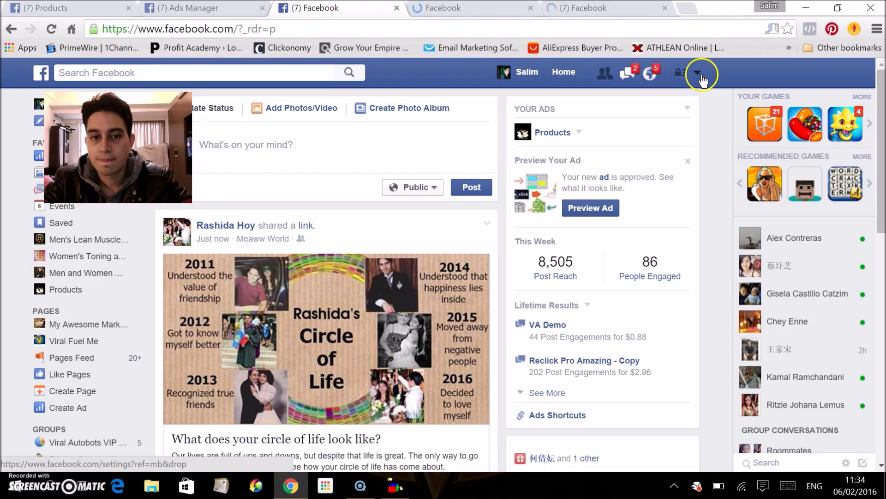
left_click(698, 74)
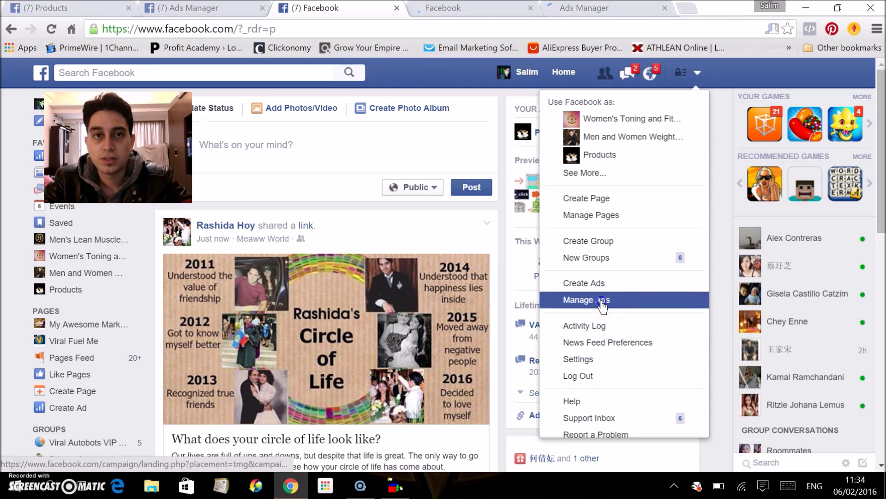
left_click(586, 300)
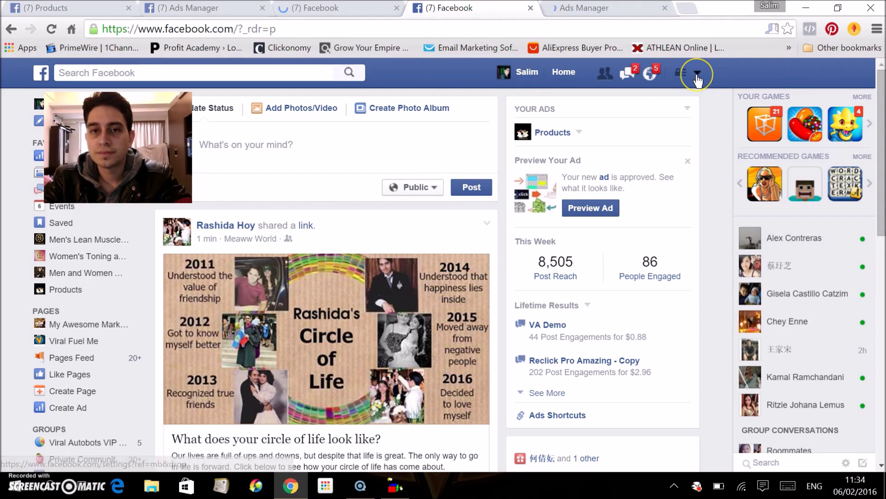
left_click(697, 74)
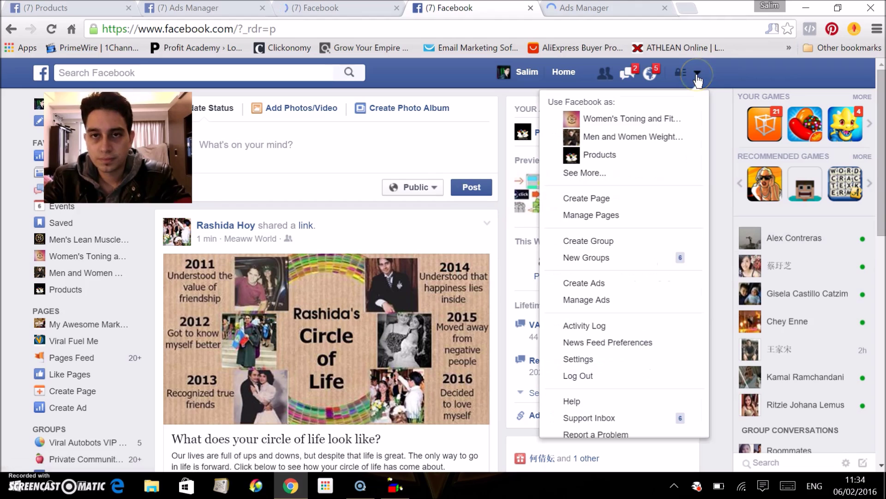
left_click(593, 301)
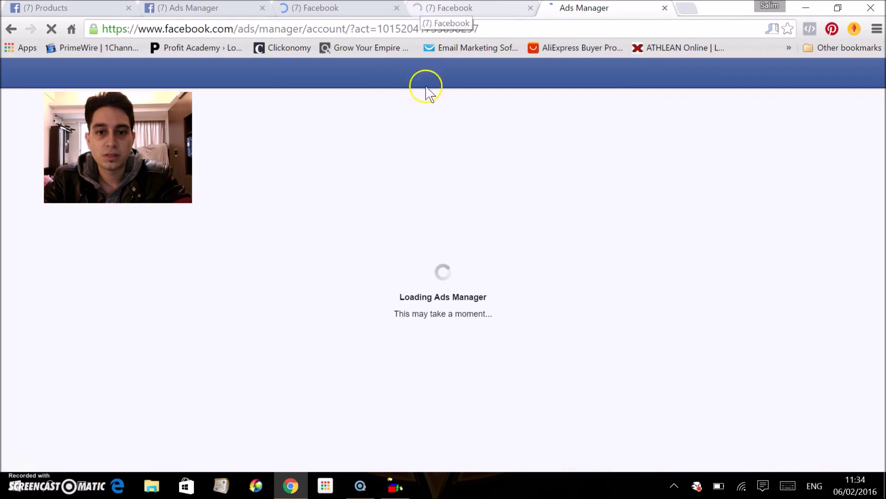
- In the fourth tab, open the VA Demo campaign from the campaign list and check its promoted post thumbnail
left_click(336, 8)
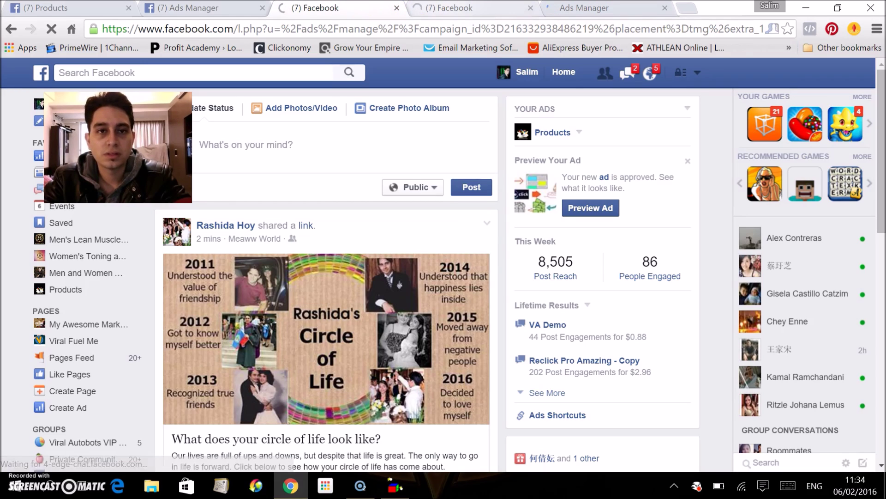
left_click(453, 7)
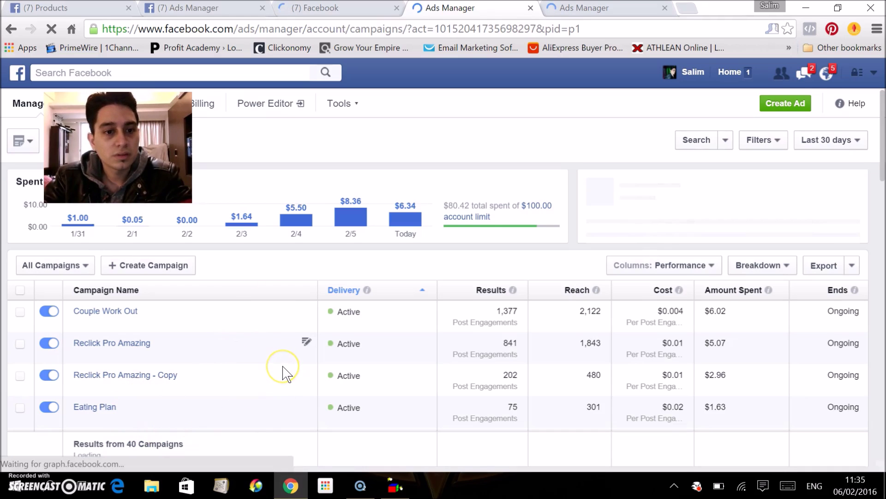
scroll(283, 373, "down", 5)
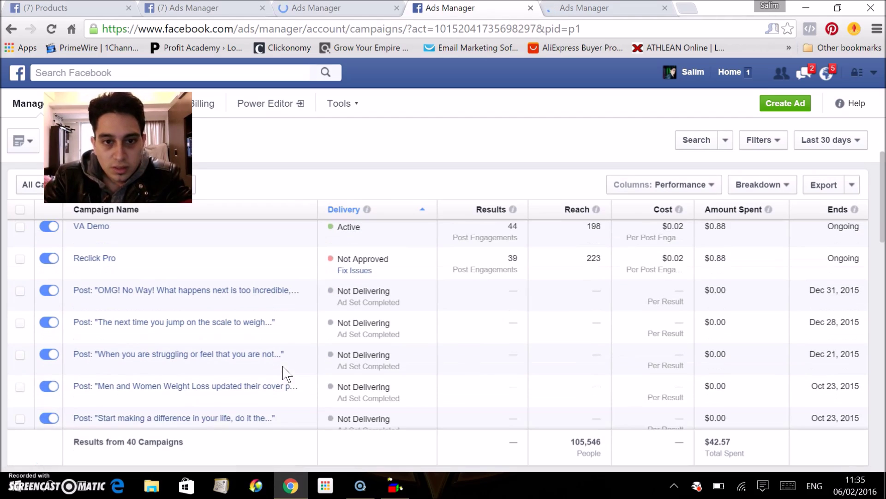
scroll(283, 373, "up", 2)
left_click(91, 301)
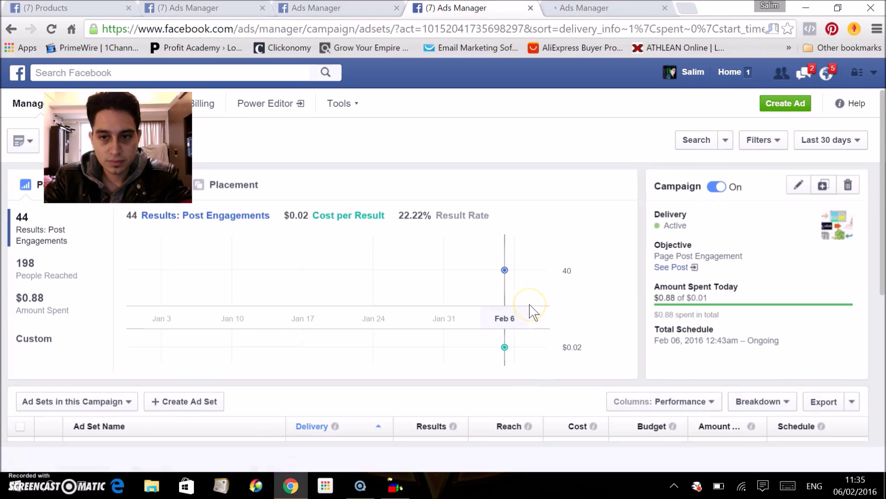
left_click(826, 222)
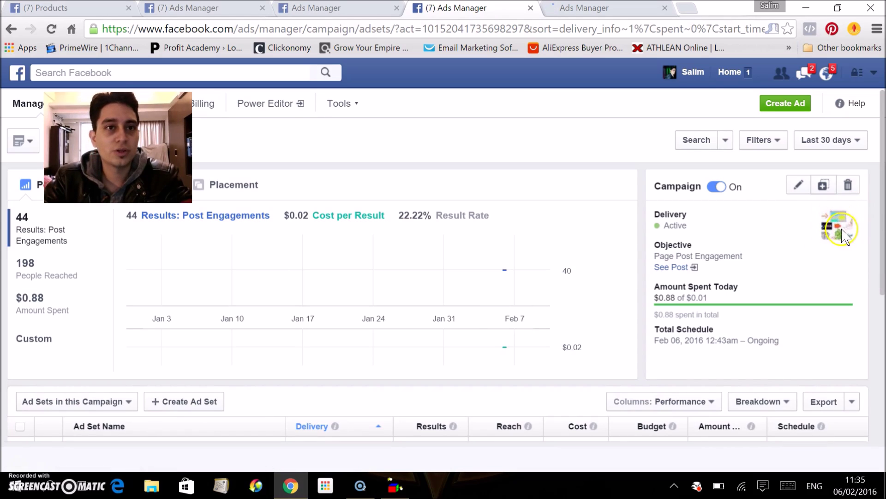
- Locate the VA Demo campaign in the third tab's campaign list
left_click(340, 9)
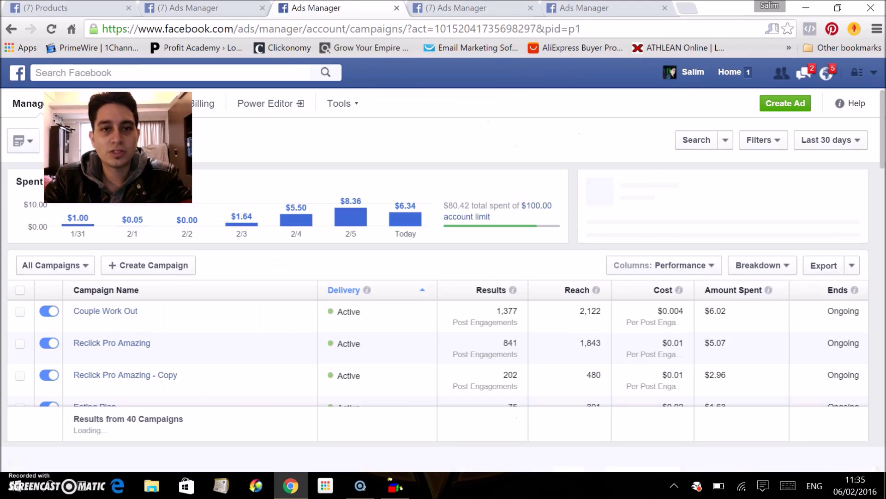
scroll(205, 347, "down", 5)
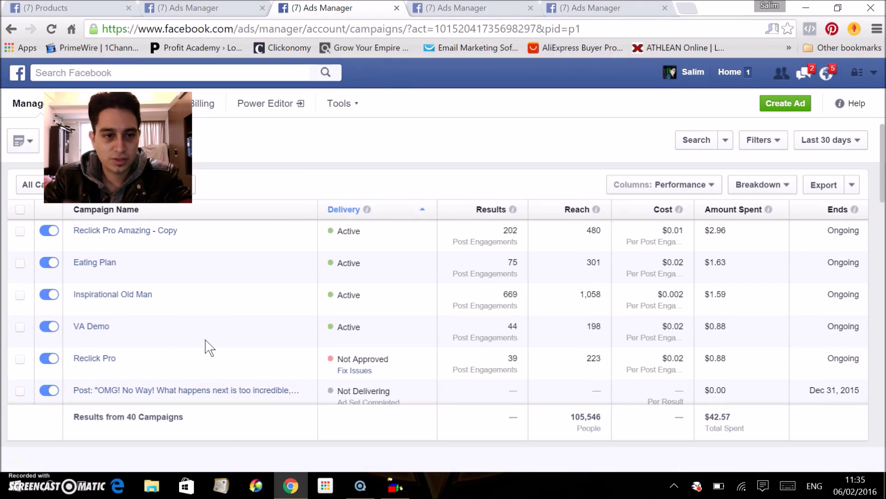
left_click(99, 336)
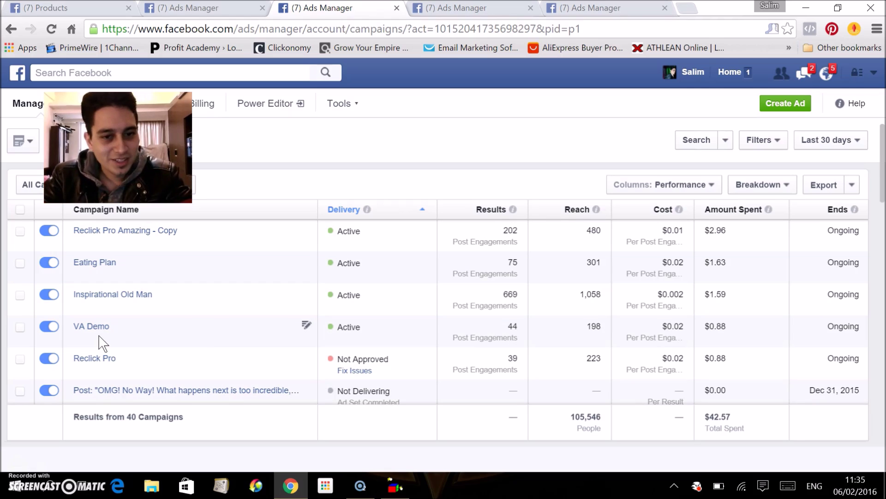
- Open the VA Demo campaign in the third tab and compare it with the campaign in the second tab
left_click(91, 326)
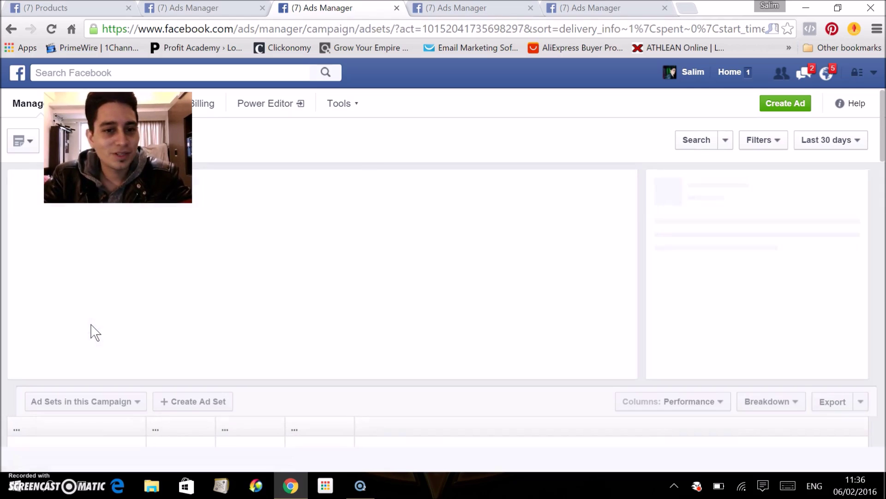
left_click(420, 279)
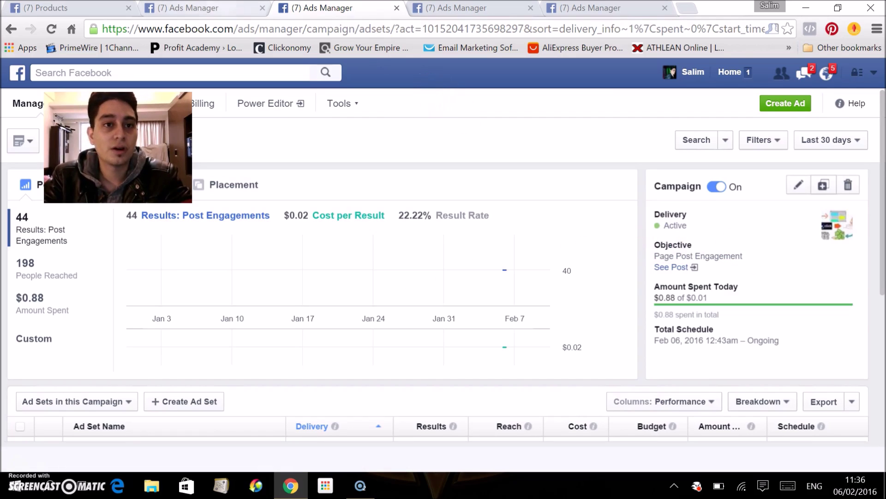
key("ctrl+shift+Tab")
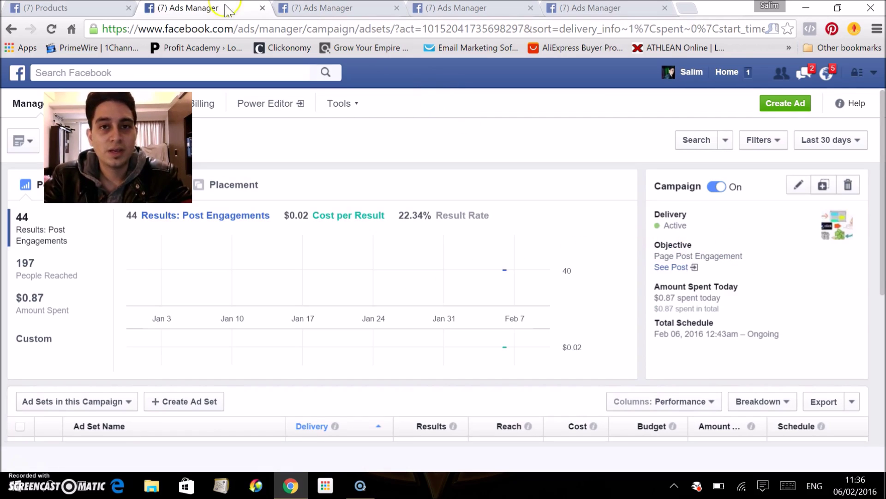
left_click(339, 9)
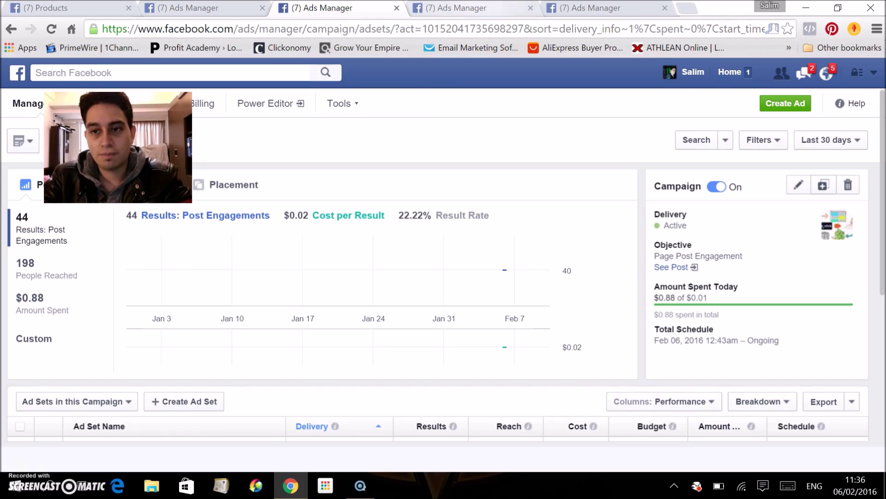
- In the fifth tab, locate the VA Demo campaign in the campaign list and open it
left_click(519, 10)
left_click(585, 12)
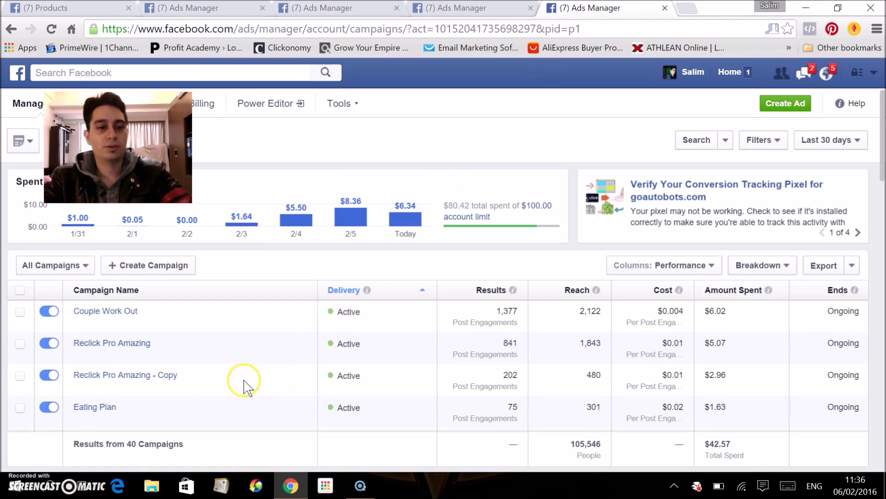
scroll(224, 389, "down", 3)
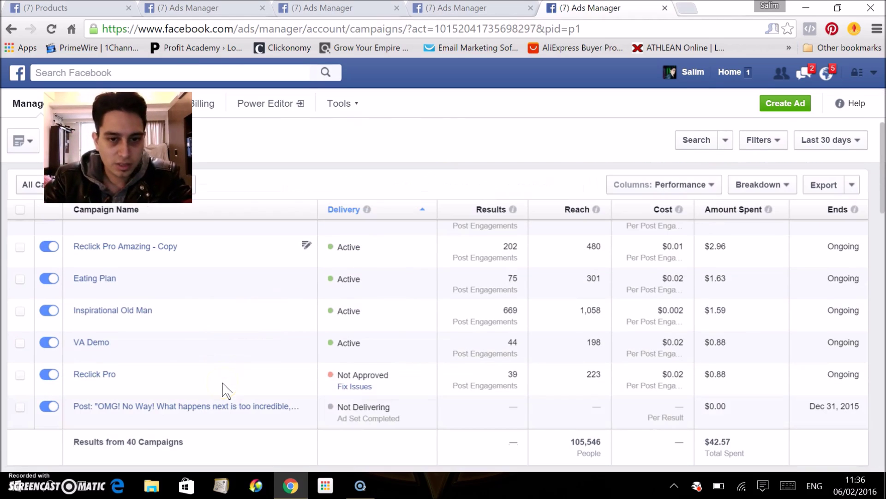
left_click(91, 343)
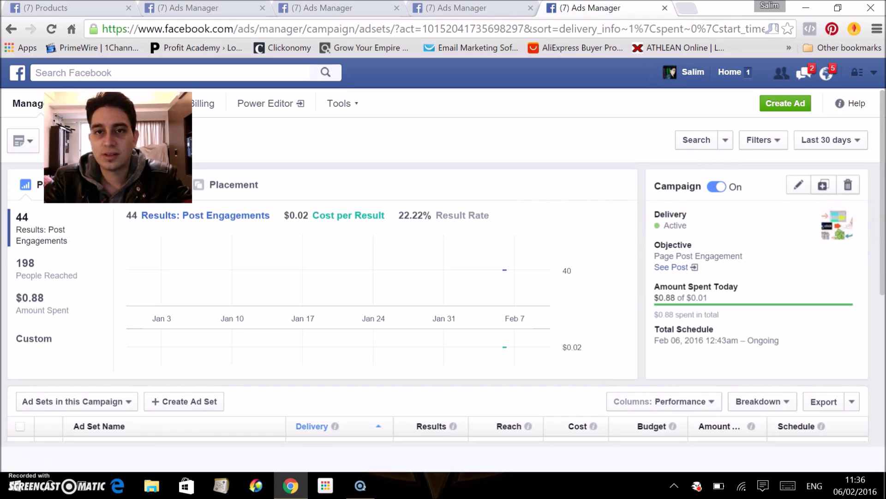
- Go back through the Ads Manager tabs to the Products page and display its timeline
left_click(471, 8)
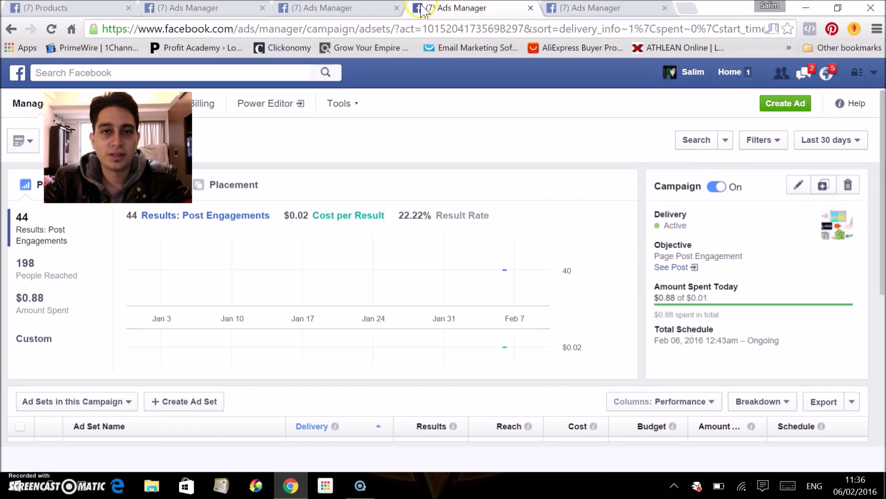
left_click(333, 8)
left_click(217, 8)
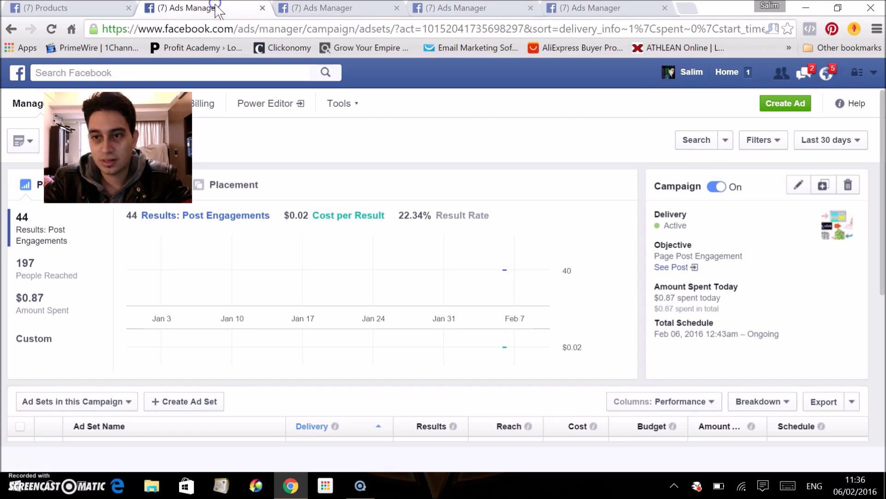
left_click(69, 8)
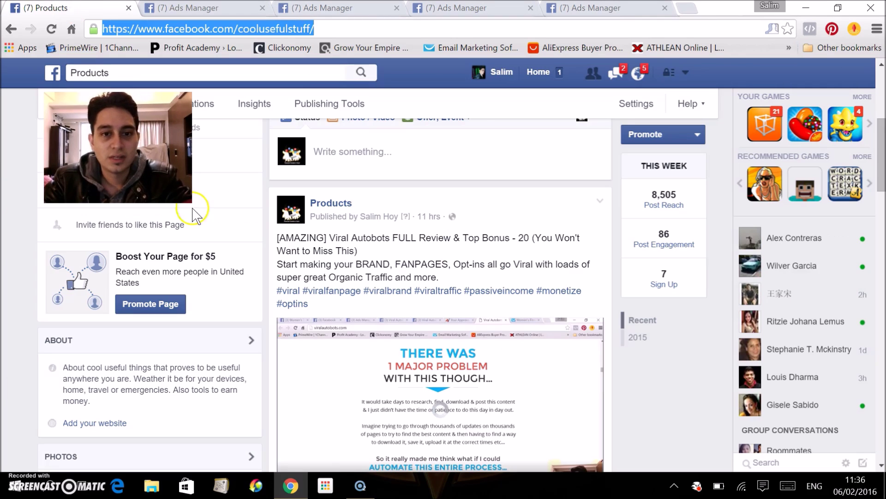
scroll(480, 159, "up", 6)
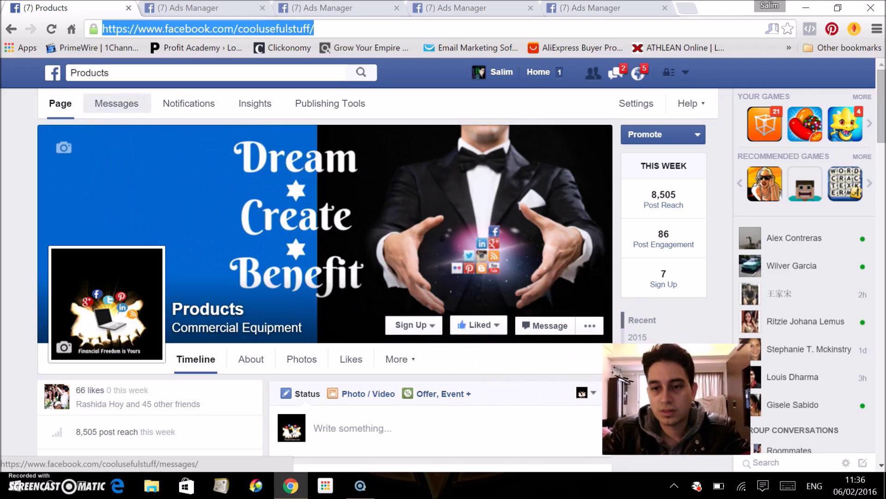
left_click(119, 115)
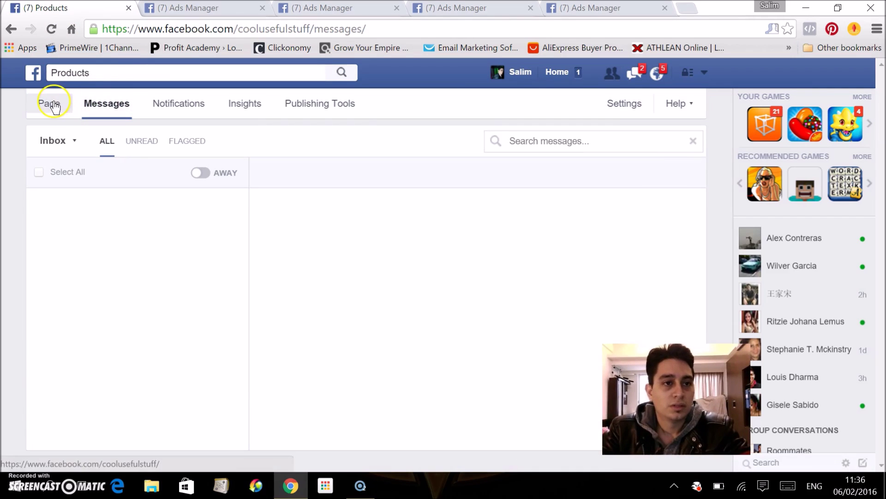
left_click(54, 105)
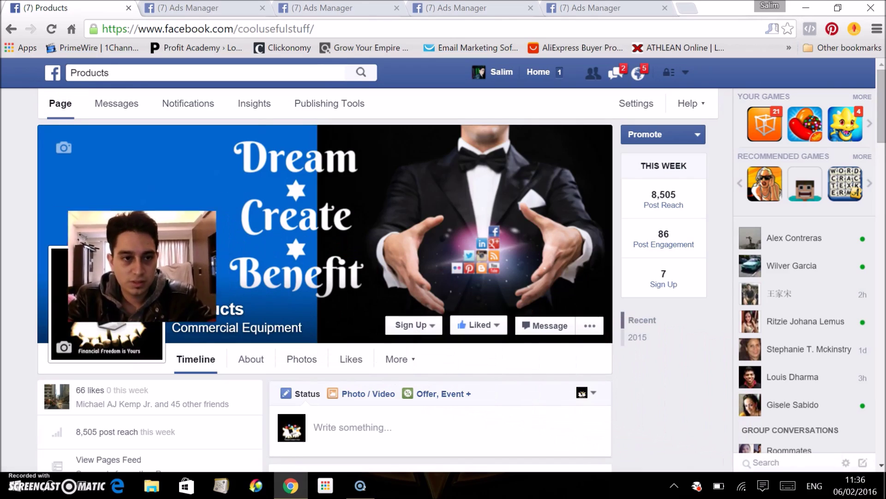
- Open the "[AMAZING] Viral Autobots FULL Review & Top Bonus" video post on the Products page for editing
scroll(411, 287, "down", 6)
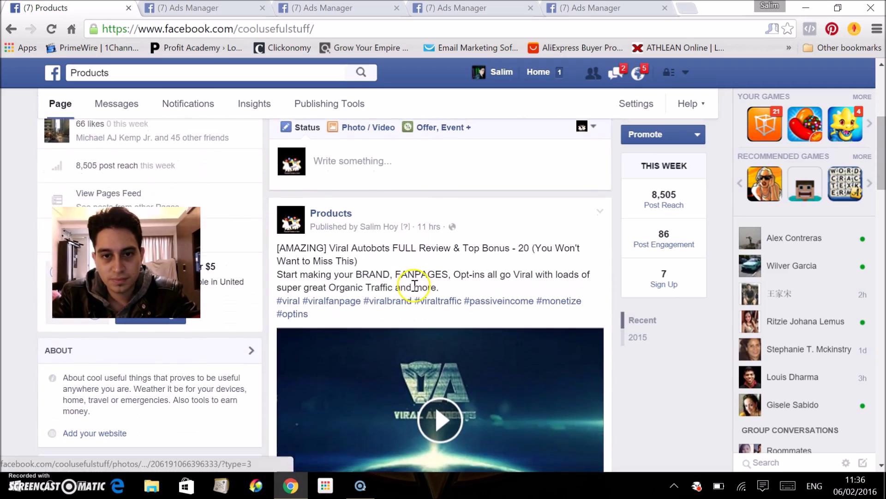
scroll(413, 285, "down", 1)
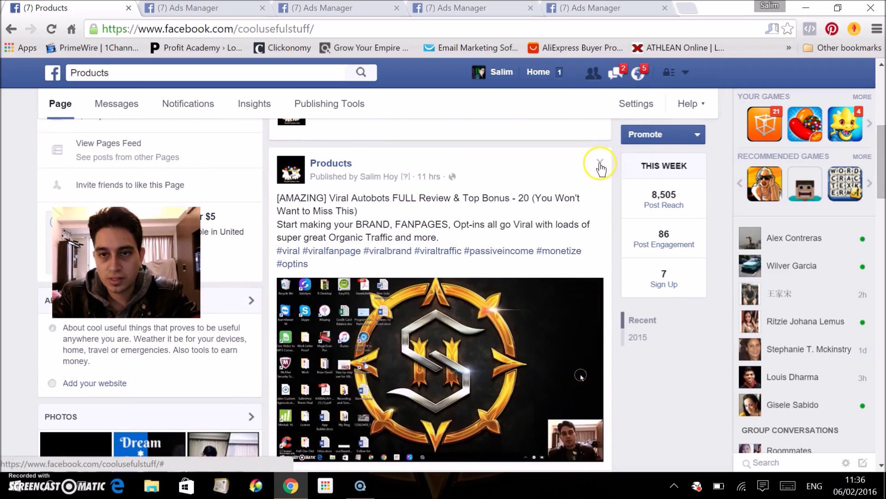
left_click(600, 162)
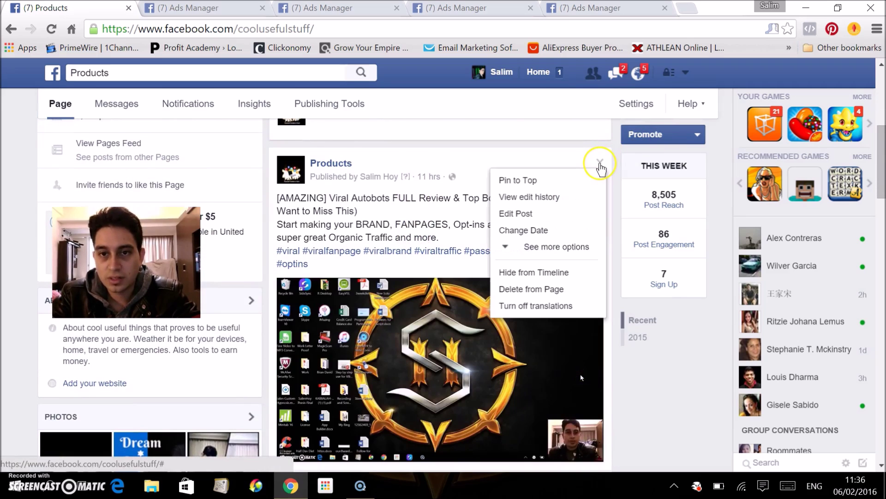
left_click(534, 220)
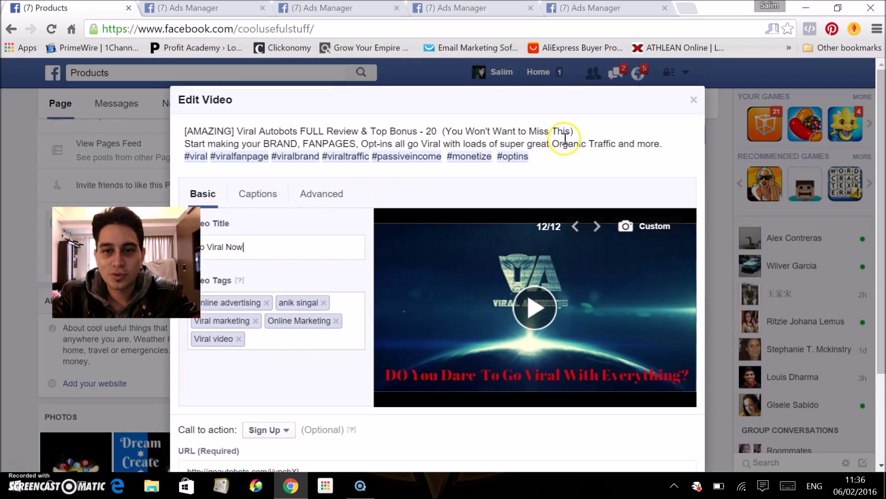
- Delete all hashtags from #viral to #optins in the video post's description and save the post
left_click(541, 160)
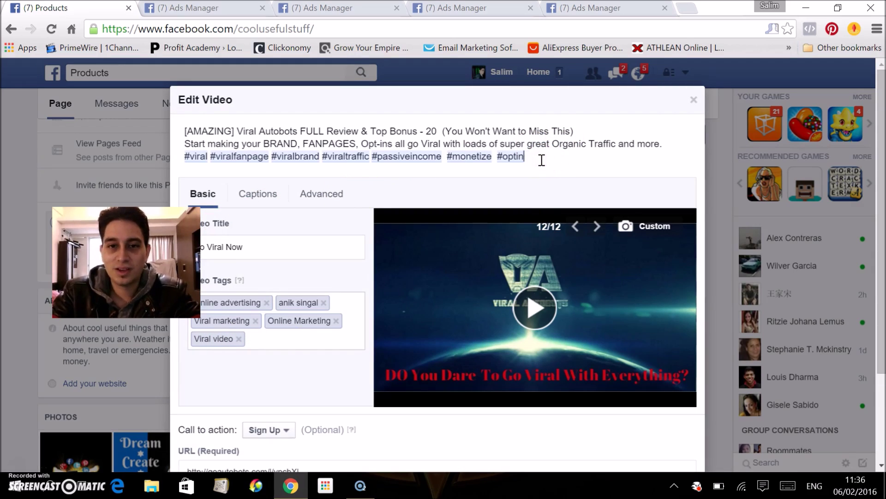
key("BackSpace")
key("BackSpace")
key("BackSpace")
key("BackSpace")
key("BackSpace")
key("BackSpace")
key("BackSpace")
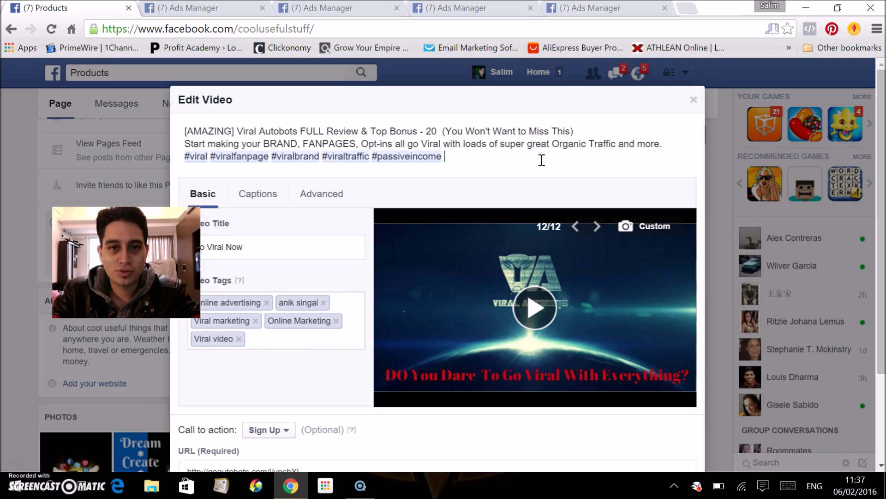
key("BackSpace")
key("BackSpace")
key("BackSpace")
key("BackSpace")
key("BackSpace")
key("BackSpace")
key("BackSpace")
key("BackSpace")
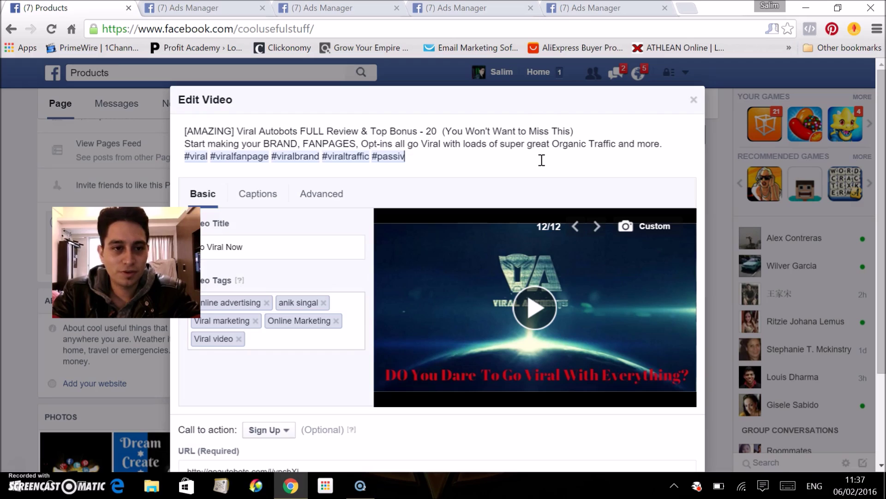
key("BackSpace")
key("BackSpace")
key("BackSpace")
key("BackSpace")
key("BackSpace")
key("BackSpace")
key("BackSpace")
key("BackSpace")
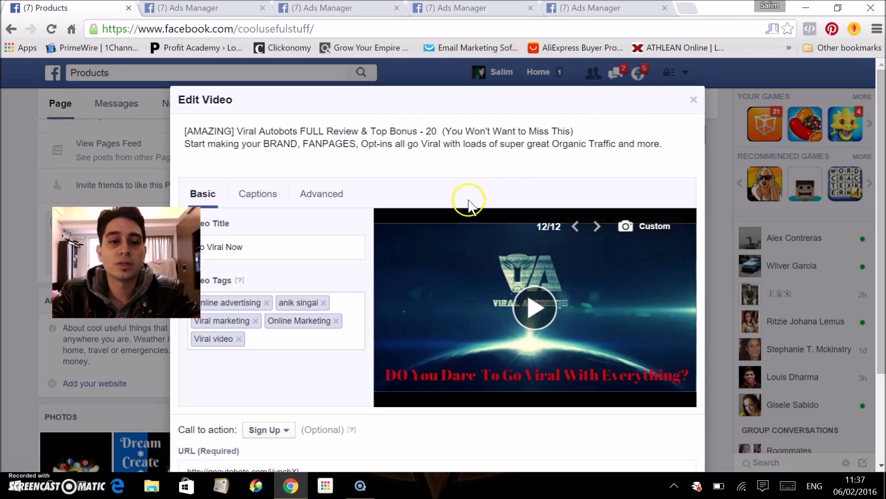
scroll(353, 377, "down", 3)
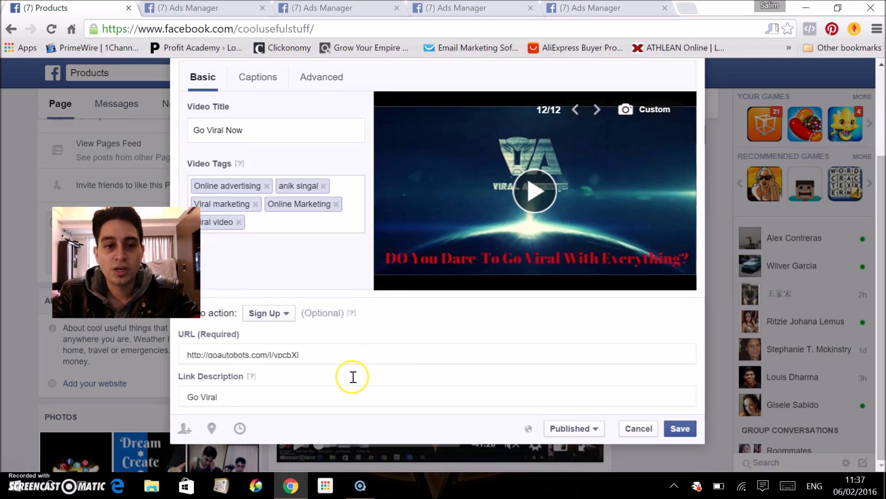
left_click(683, 429)
left_click(686, 430)
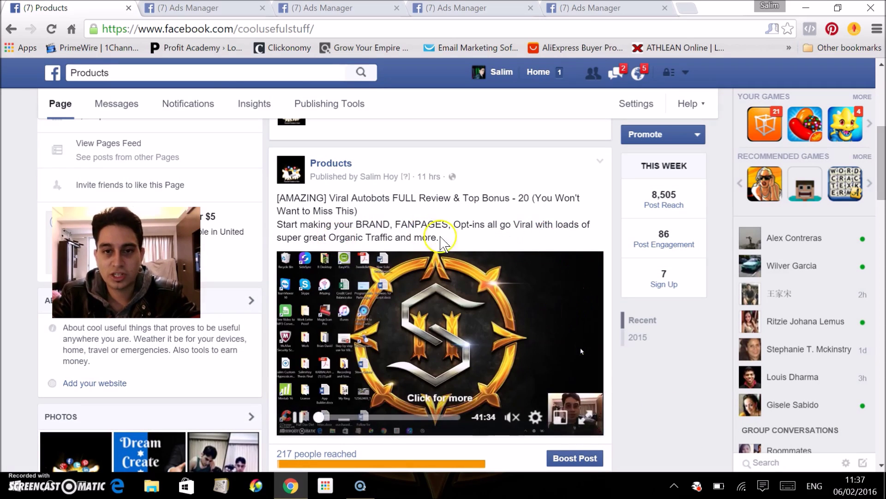
- In the second tab, change the VA Demo ad's boosted page post to the "[AMAZING] Viral Autobots FULL Review" post and save it
left_click(240, 7)
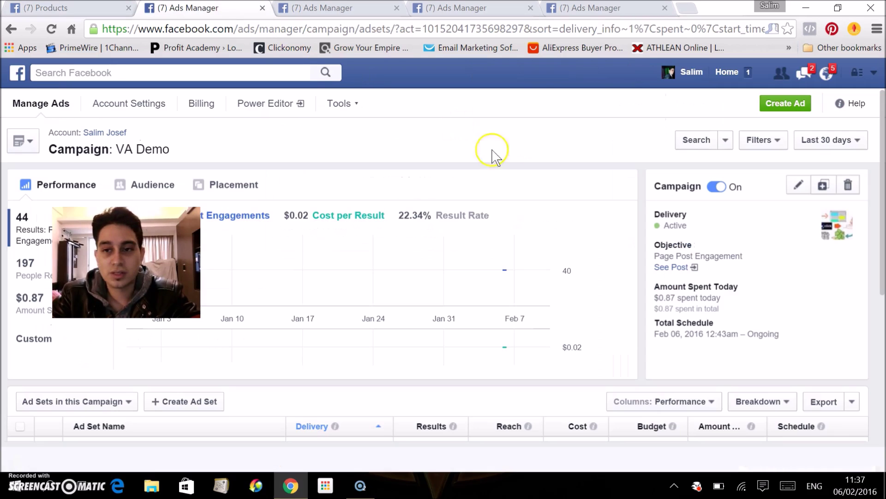
left_click(798, 187)
scroll(329, 314, "down", 2)
left_click(365, 333)
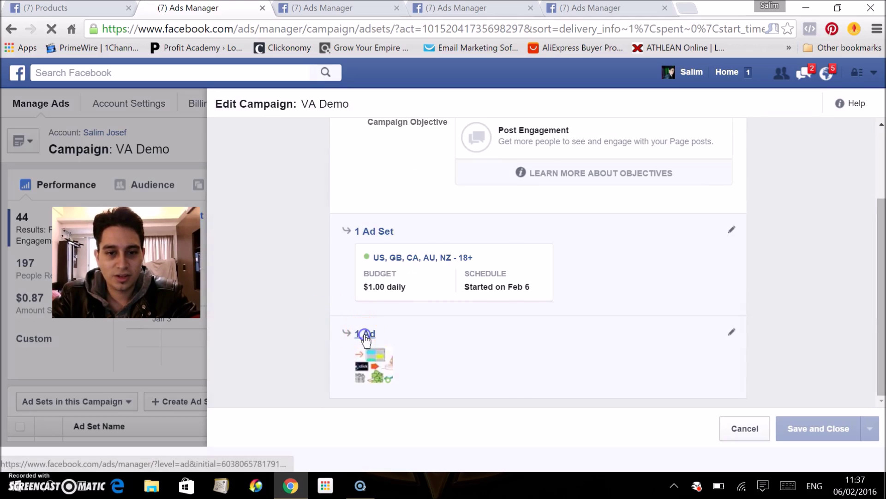
scroll(366, 337, "down", 4)
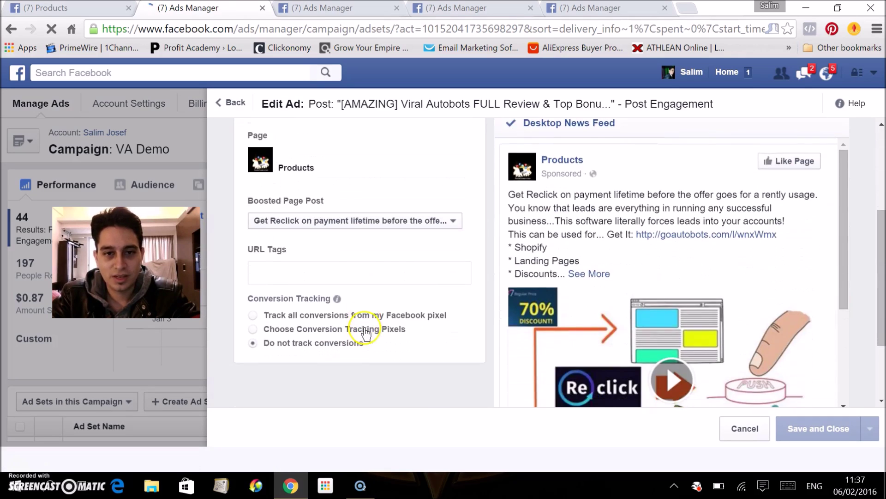
left_click(389, 221)
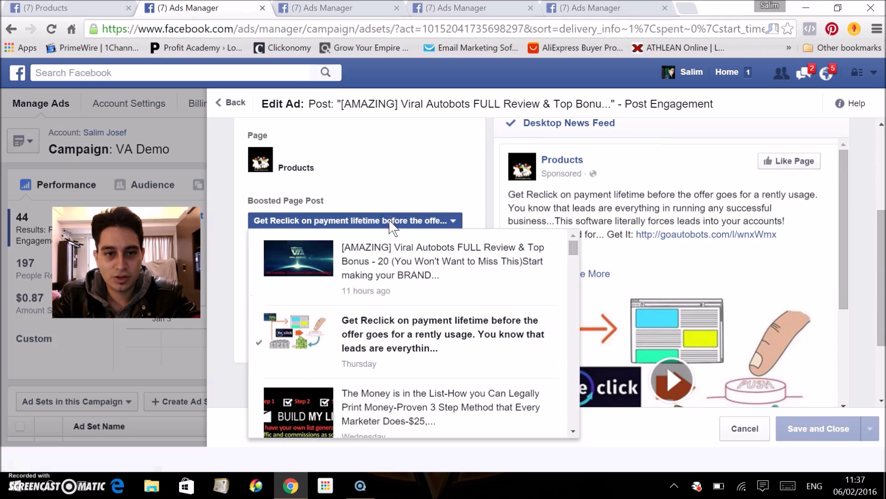
left_click(361, 259)
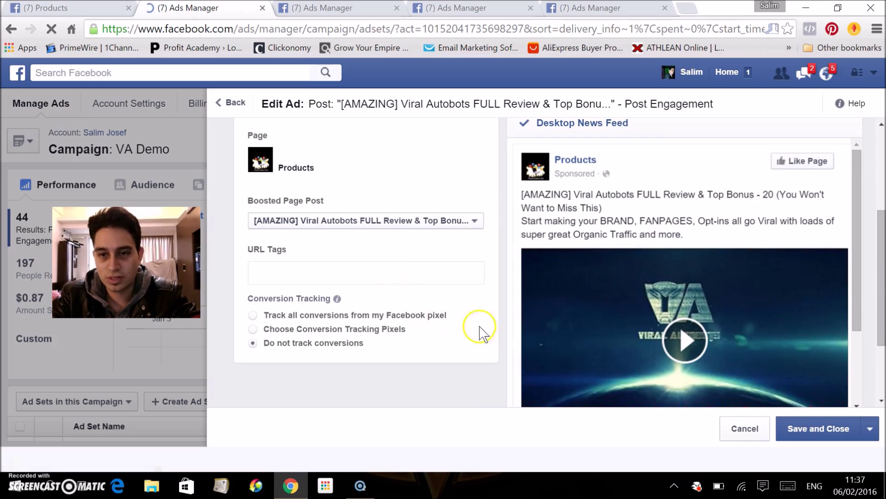
scroll(710, 345, "down", 3)
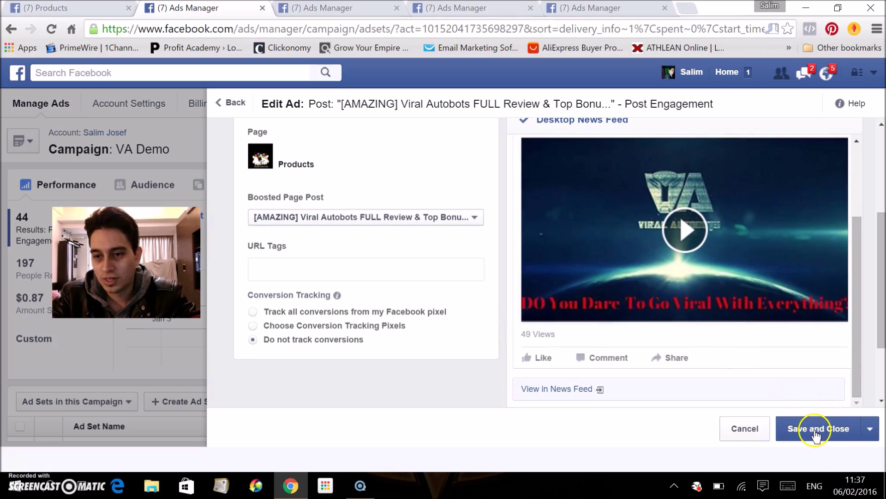
left_click(815, 432)
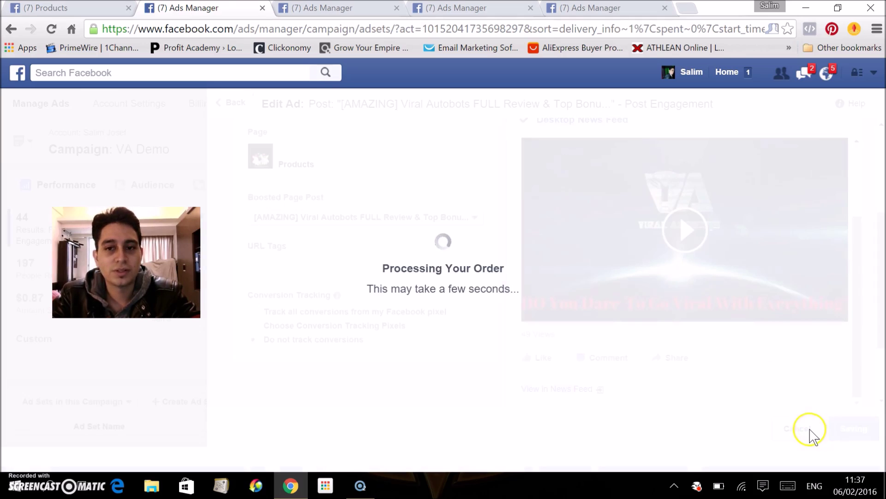
- In the third tab, change the VA Demo ad's boosted page post to the "[AMAZING] Viral Autobots FULL Review & Top Bonus" post
left_click(344, 9)
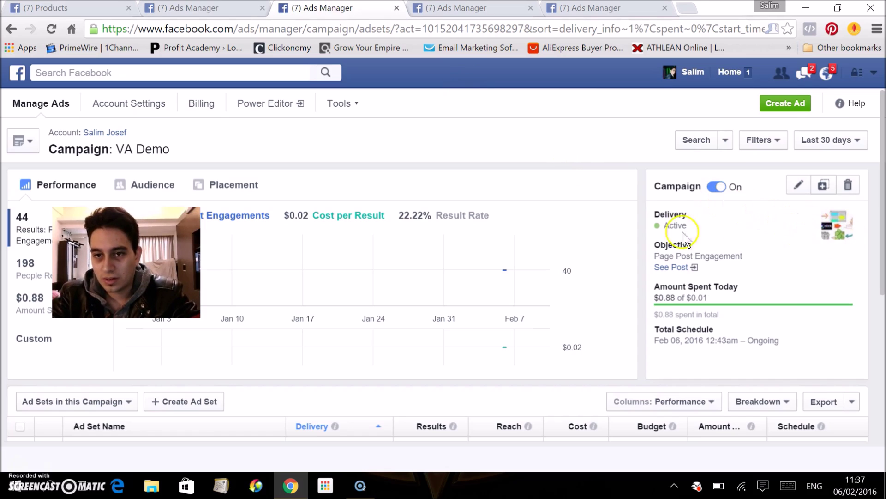
left_click(799, 189)
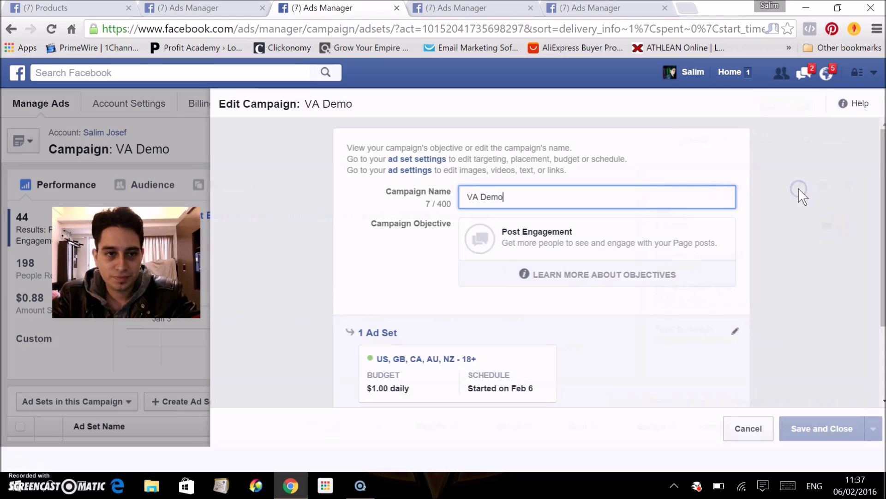
scroll(372, 300, "down", 2)
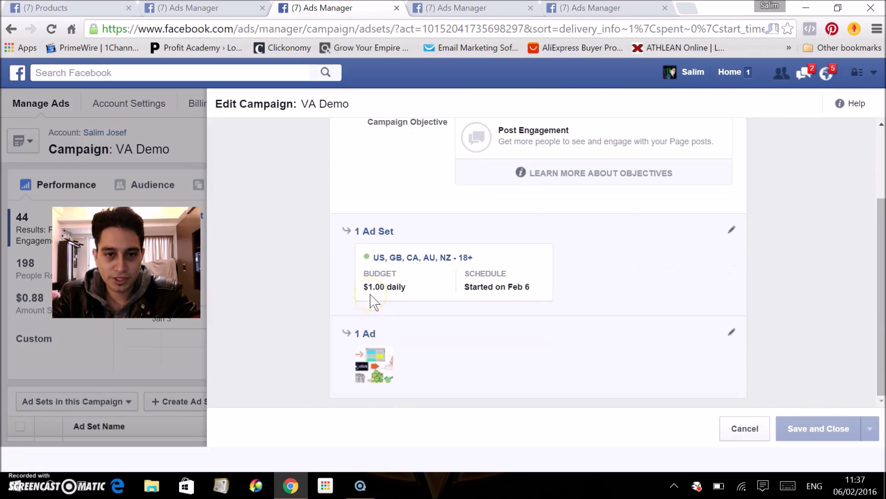
left_click(365, 334)
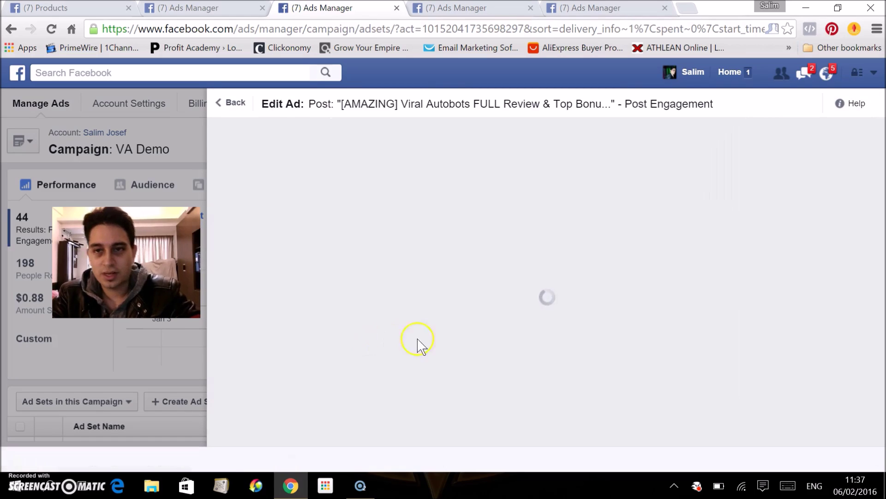
scroll(480, 322, "down", 5)
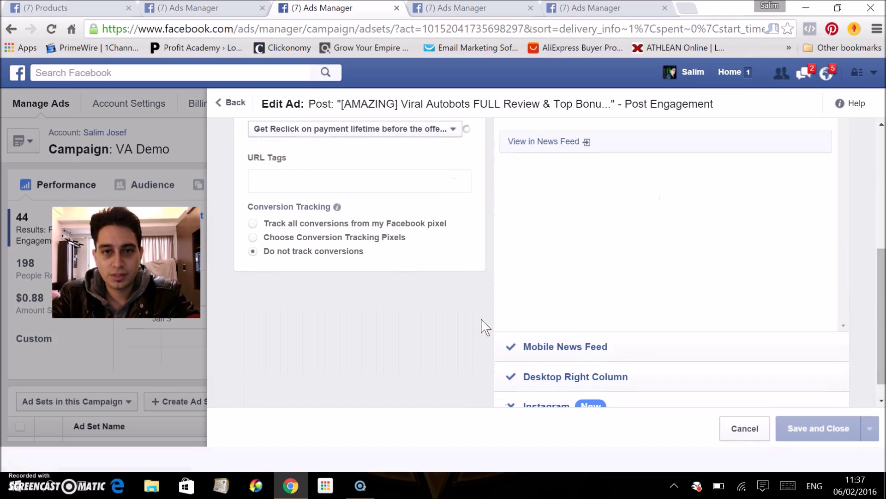
left_click(439, 131)
left_click(395, 173)
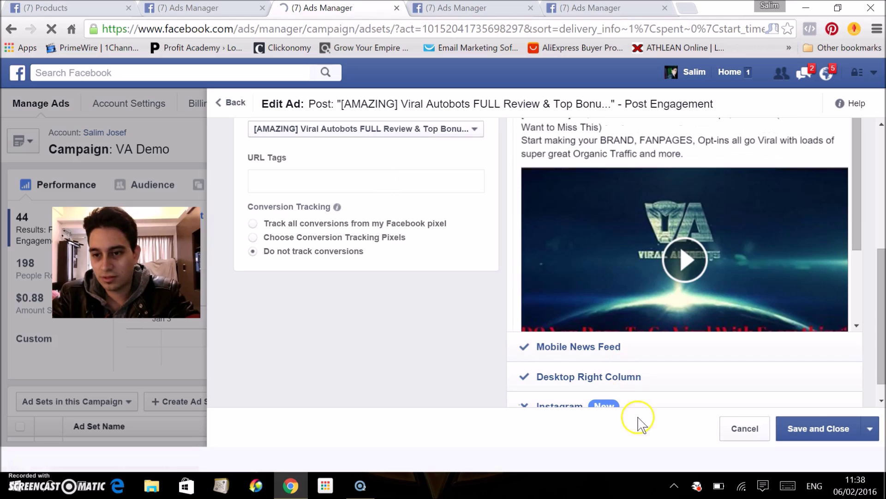
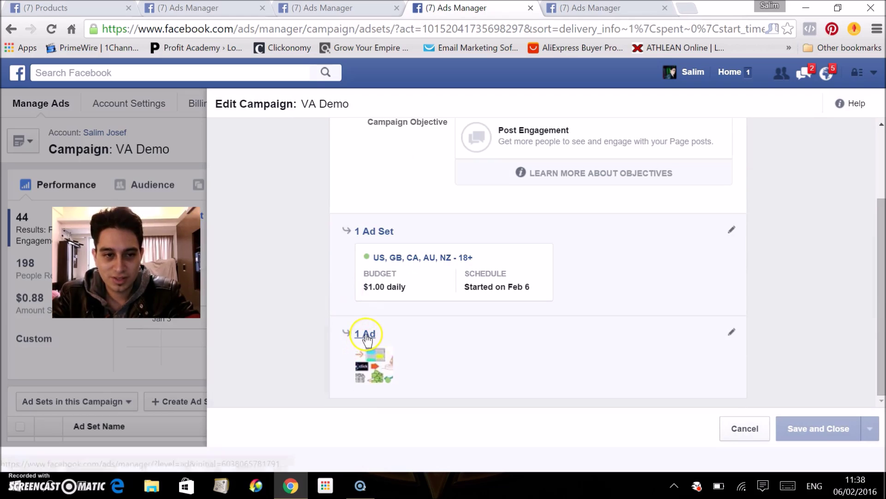
- In the fourth tab, set the VA Demo ad's boosted page post to the "[AMAZING] Viral Autobots FULL Review" post and save the ad
left_click(365, 333)
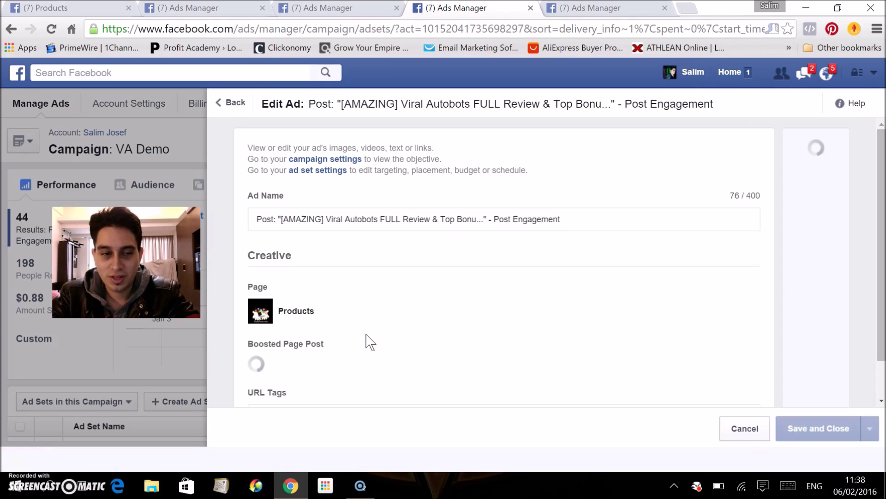
scroll(368, 335, "down", 4)
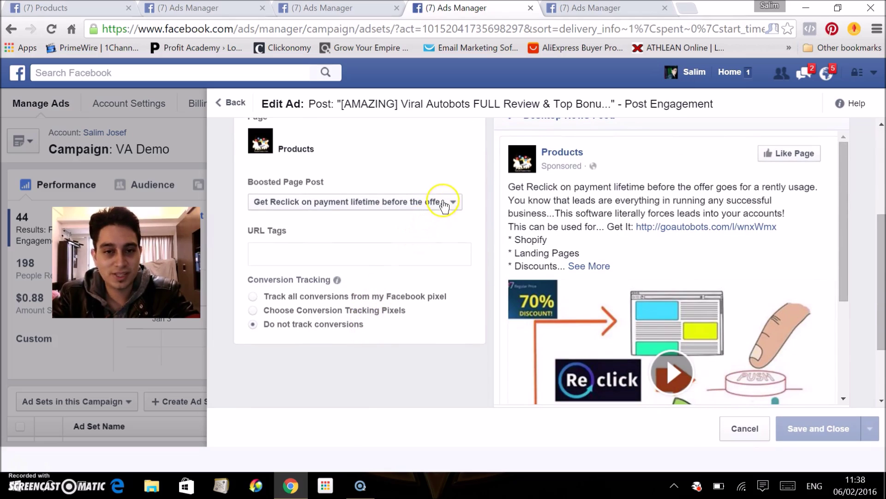
left_click(445, 202)
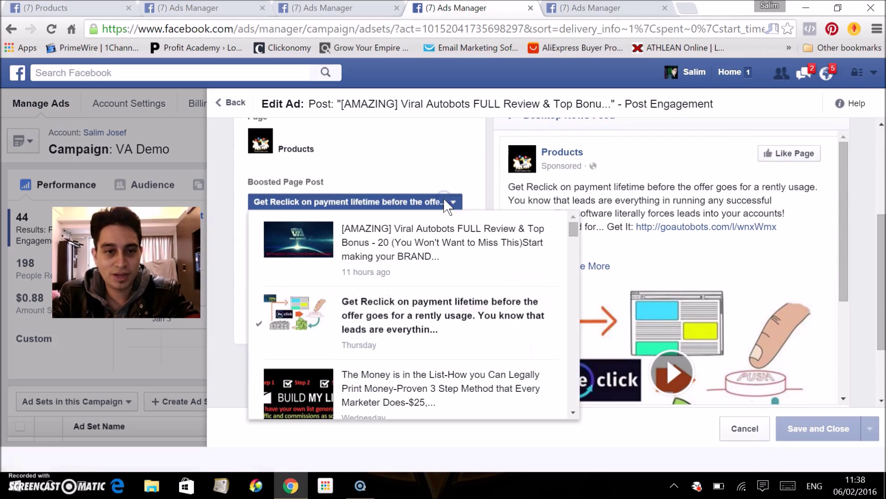
left_click(407, 228)
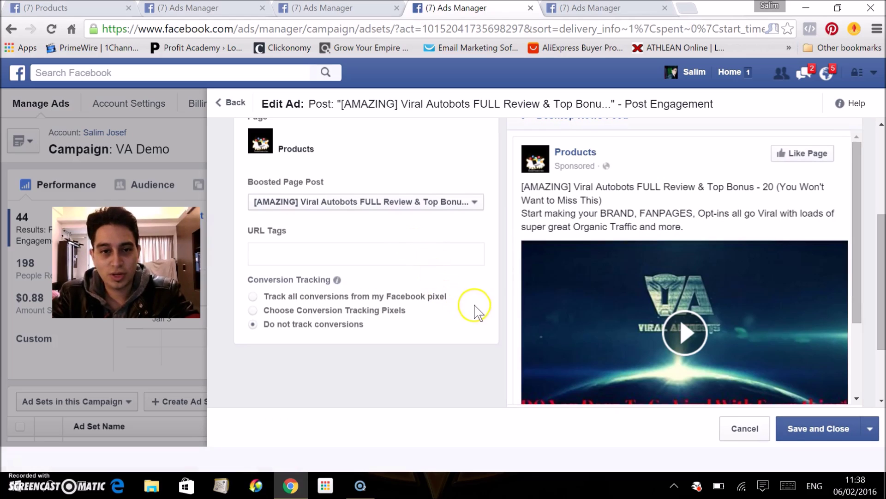
scroll(475, 310, "down", 3)
left_click(813, 429)
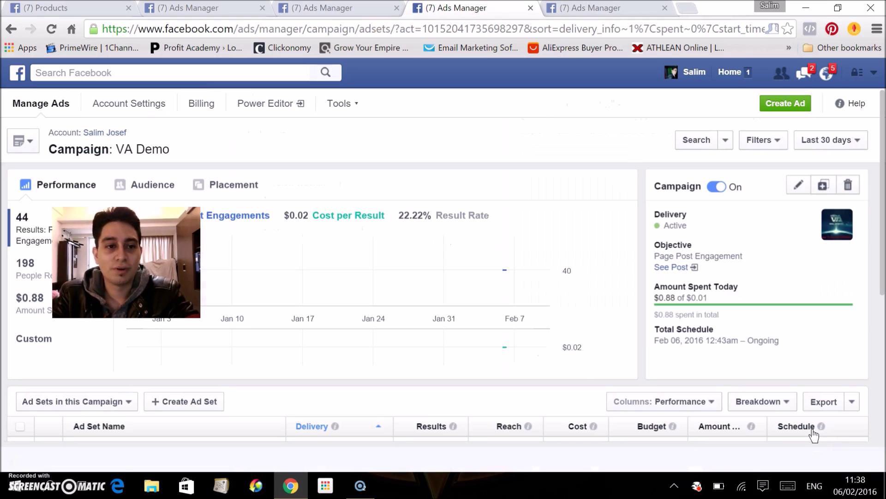
- In the fifth tab, switch the VA Demo ad's boosted page post to "[AMAZING] Viral Autobots FULL Review" and save the change
left_click(612, 10)
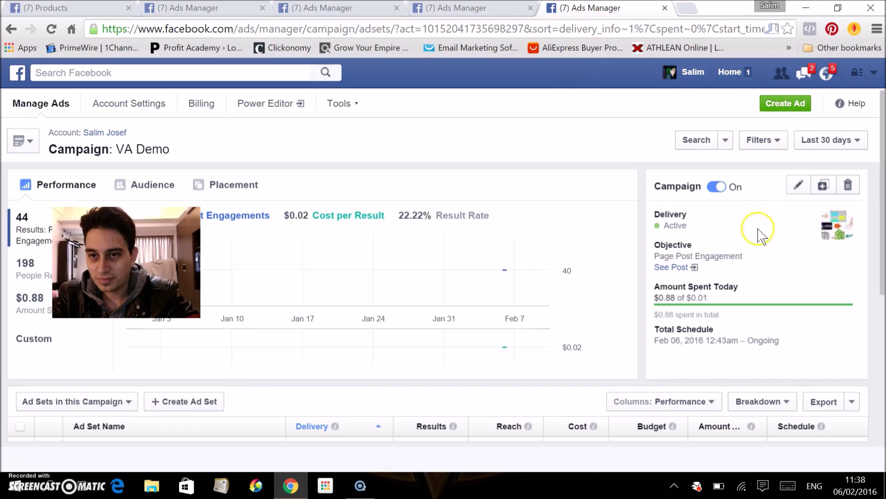
left_click(797, 192)
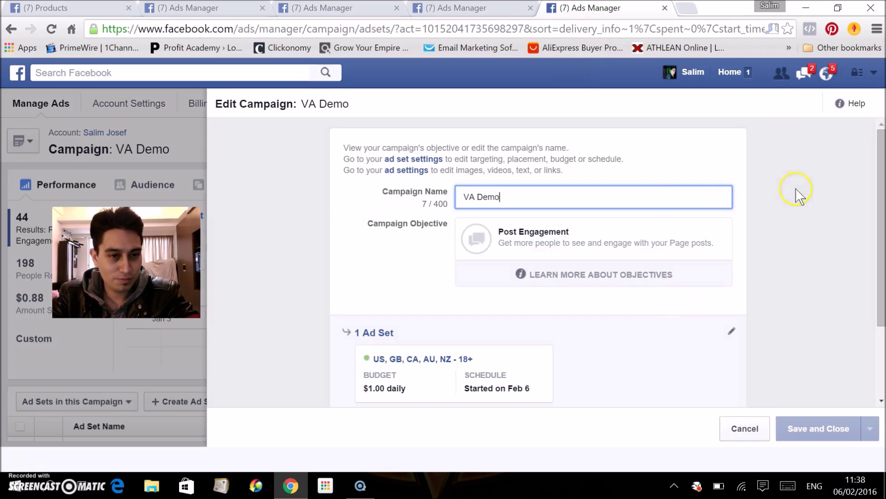
scroll(372, 281, "down", 2)
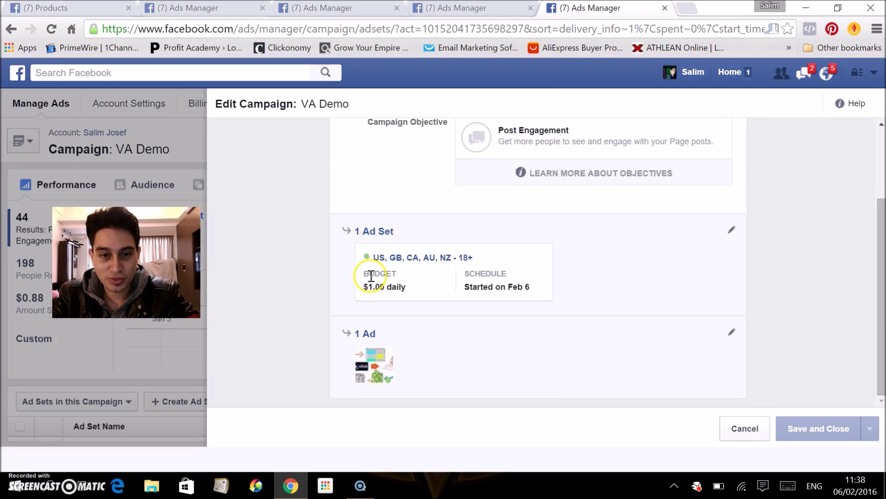
left_click(366, 335)
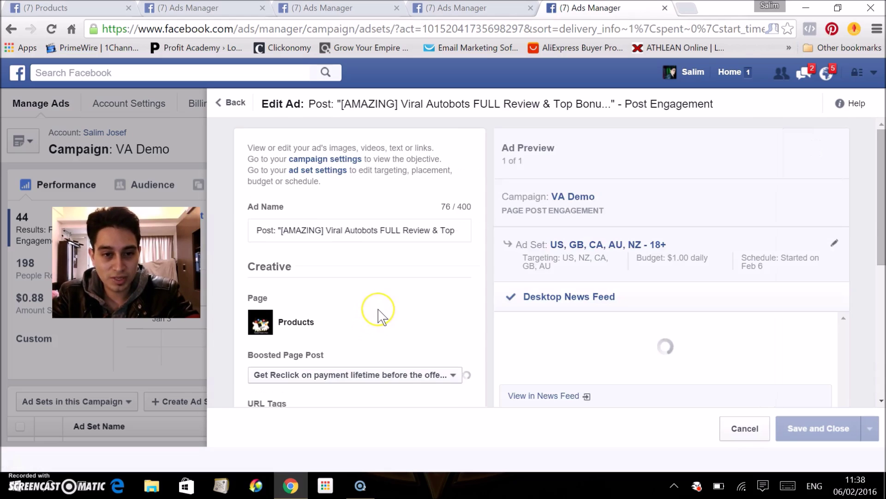
scroll(378, 312, "down", 3)
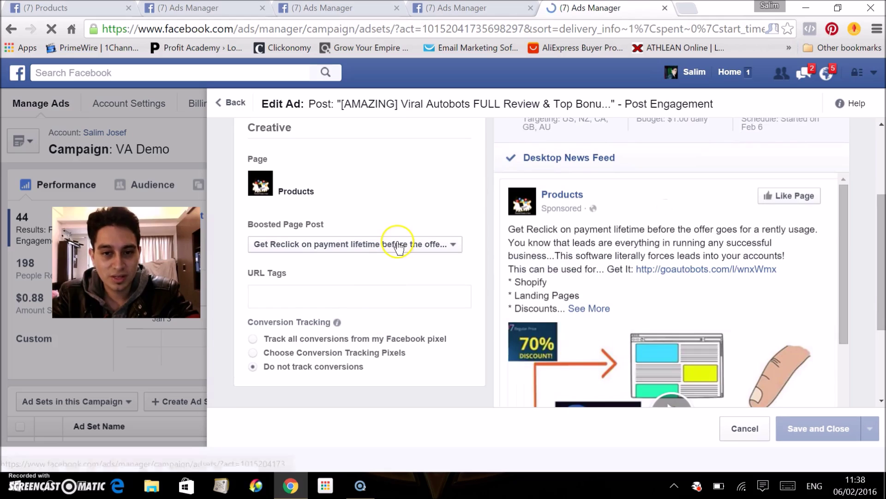
left_click(400, 247)
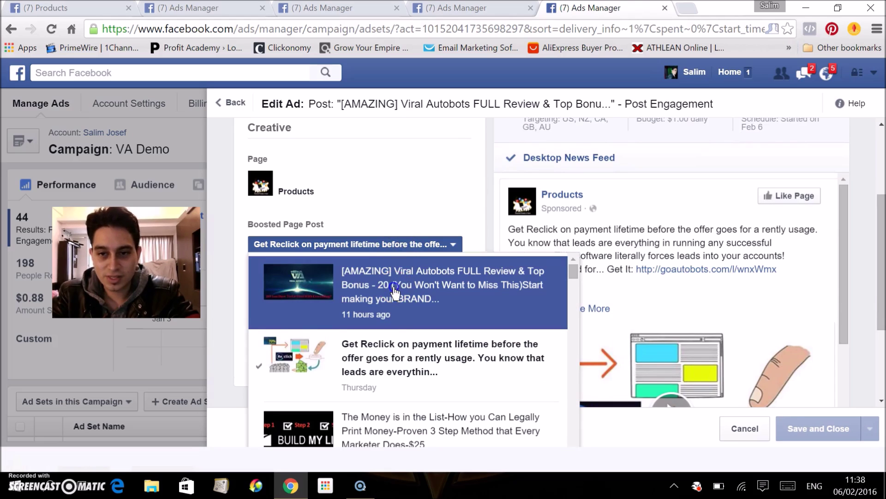
left_click(396, 285)
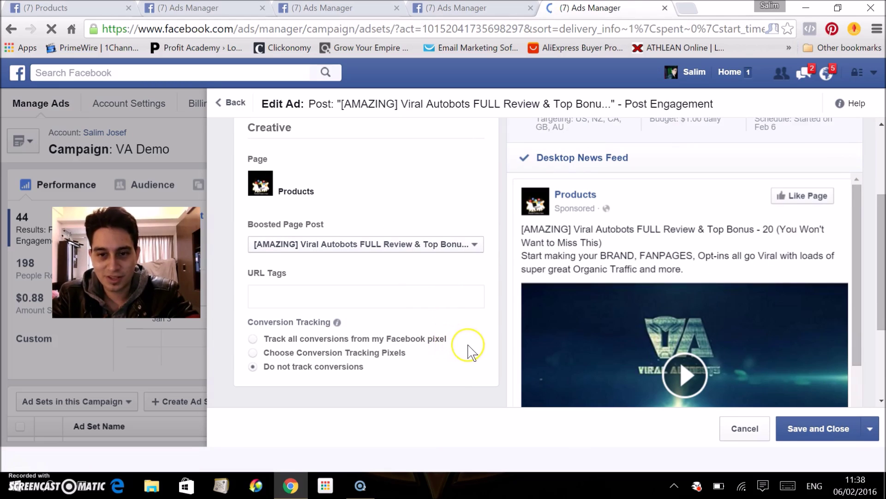
scroll(469, 352, "down", 3)
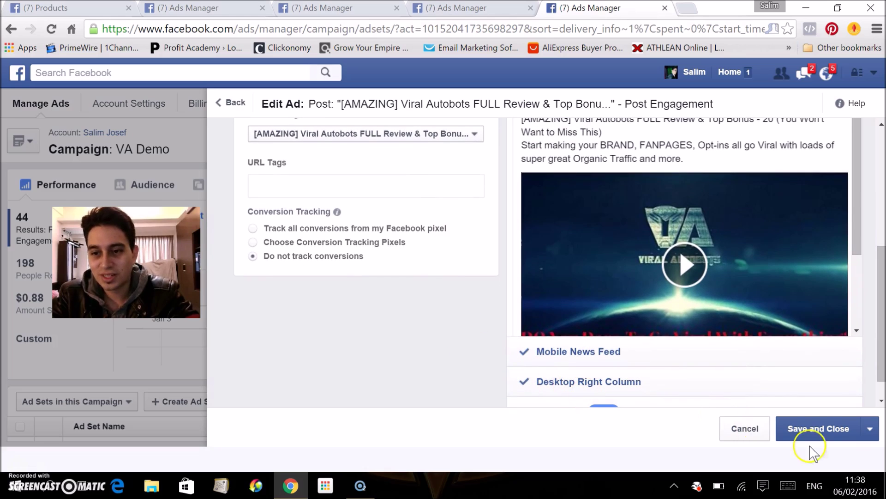
left_click(819, 429)
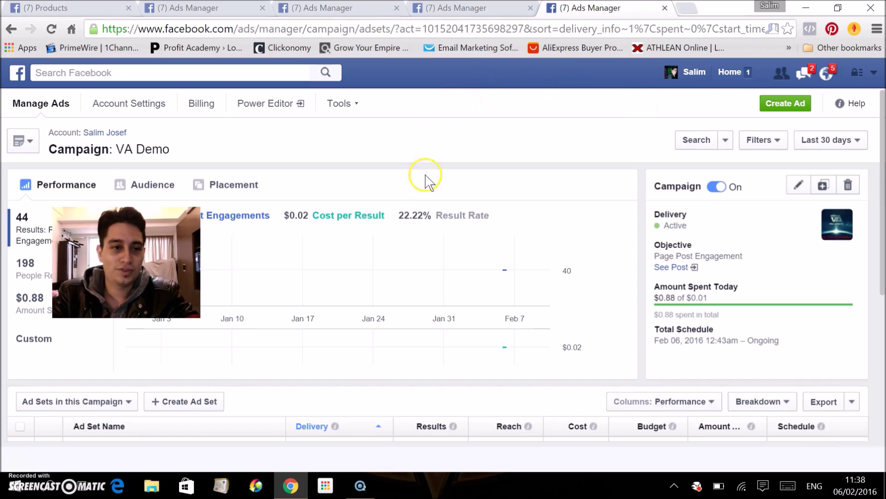
- Look through the updated VA Demo campaign tabs and close all four Ads Manager tabs, keeping only the Products page open
left_click(489, 8)
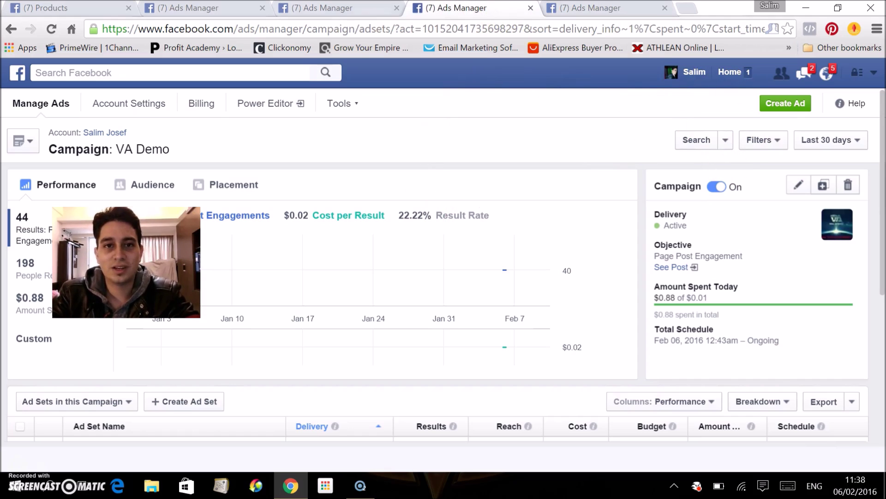
left_click(325, 9)
left_click(208, 8)
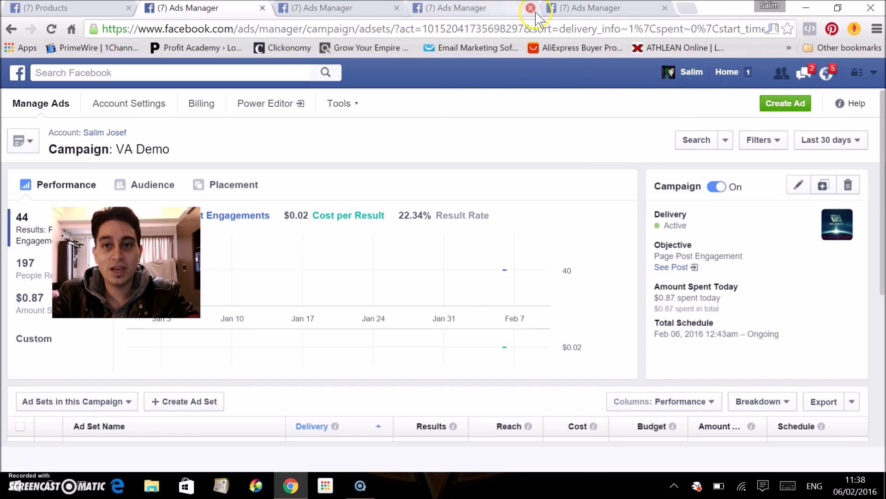
left_click(665, 8)
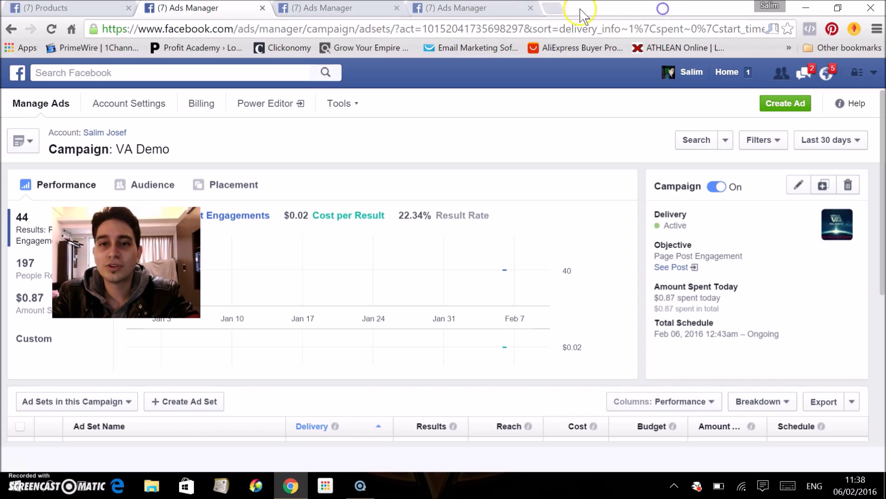
left_click(530, 8)
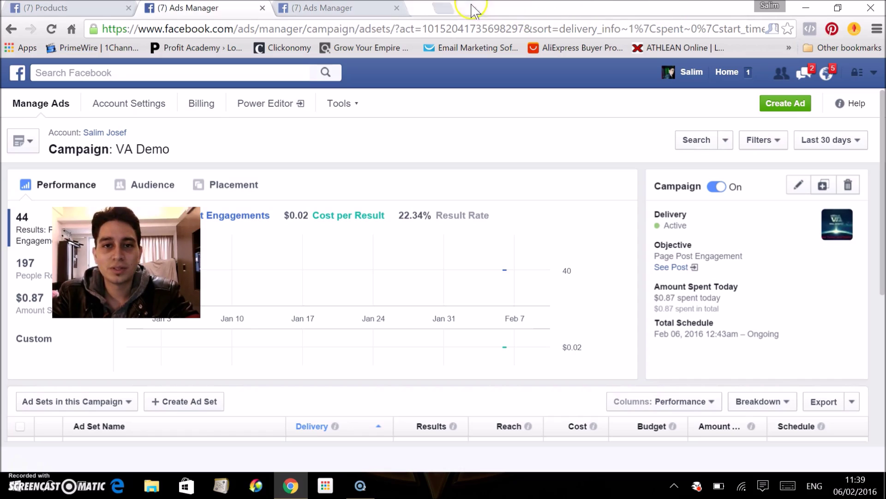
left_click(396, 8)
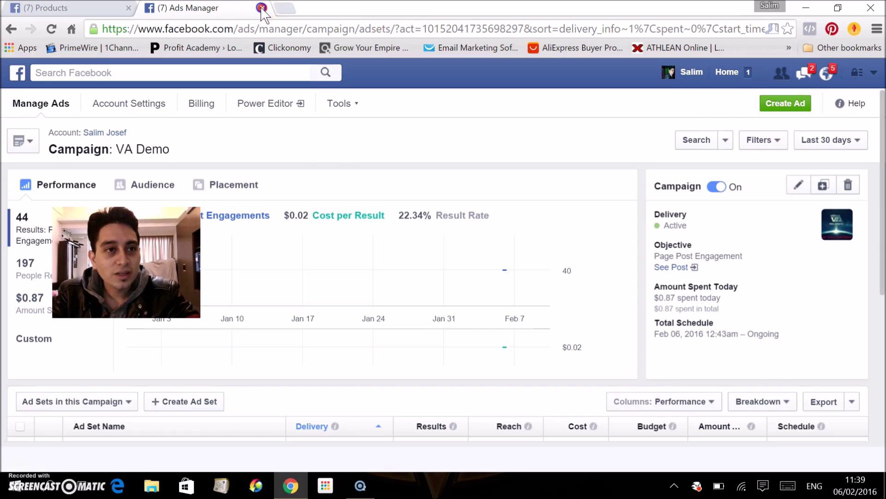
left_click(263, 8)
- Visit the Products page's messages and return to the page's timeline
scroll(272, 124, "up", 5)
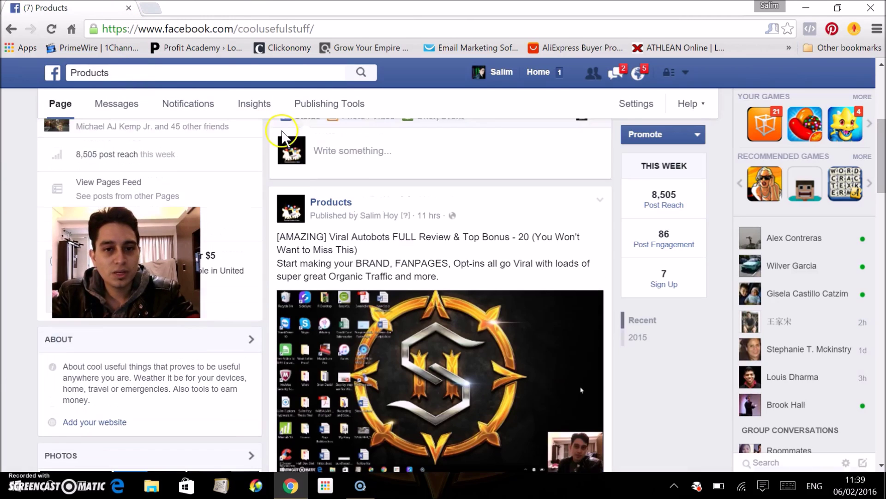
left_click(127, 109)
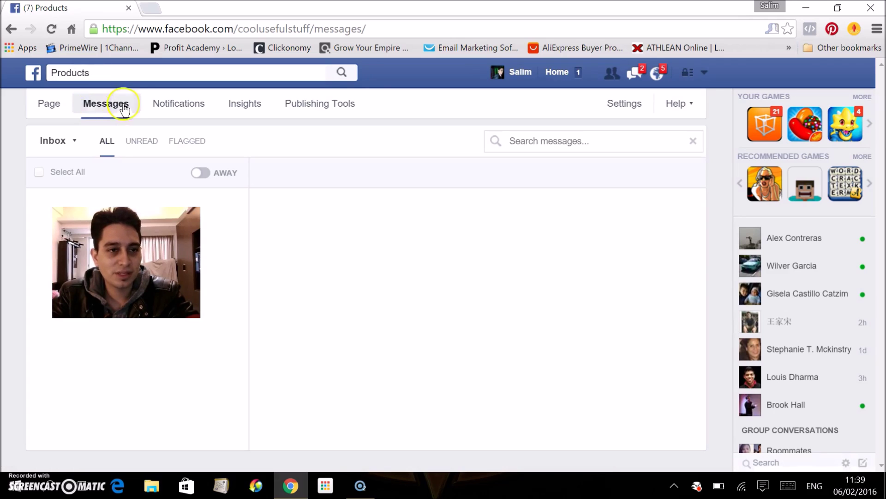
left_click(57, 108)
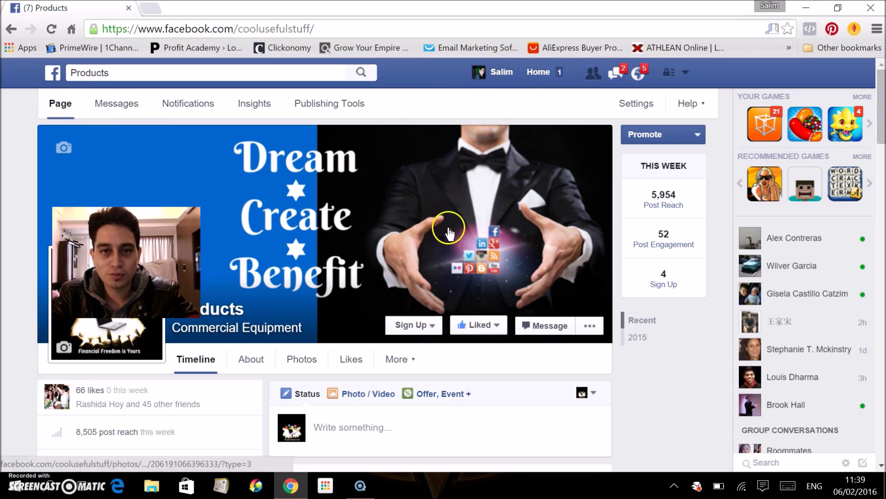
- Examine the Viral Autobots video post on the Products timeline, including its organic and paid reach breakdown
mouse_move(459, 329)
scroll(488, 379, "down", 3)
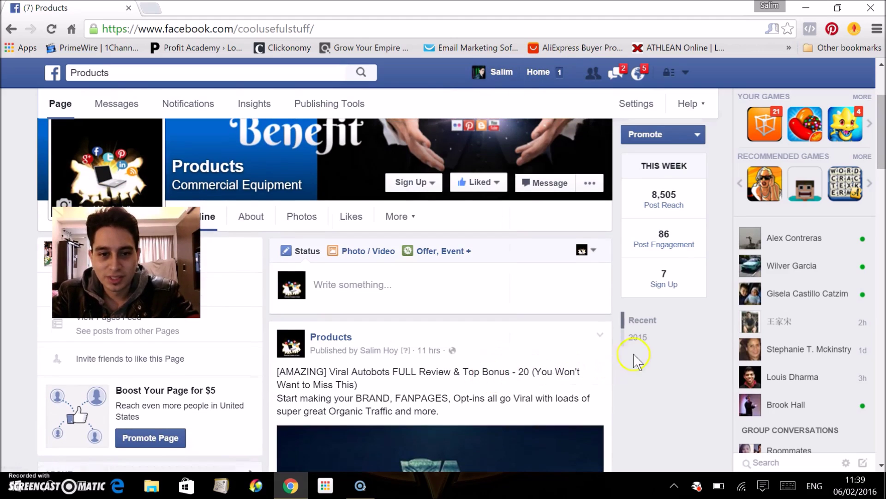
scroll(639, 341, "down", 4)
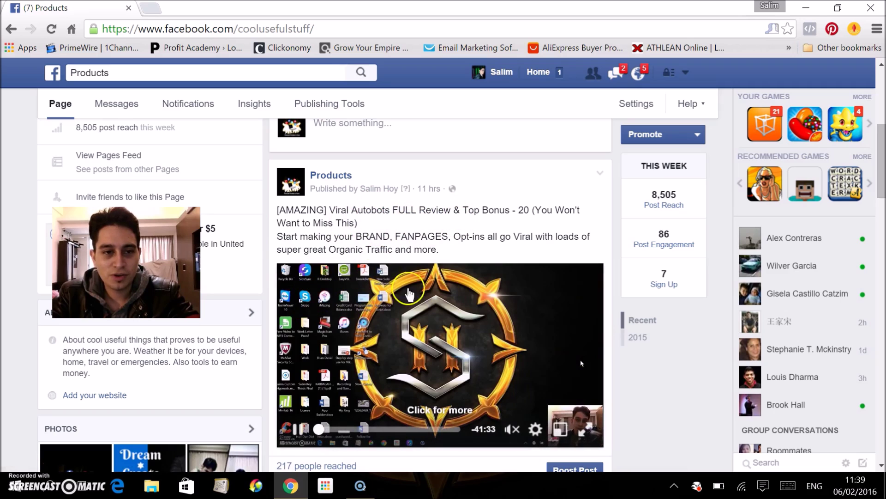
scroll(475, 277, "down", 4)
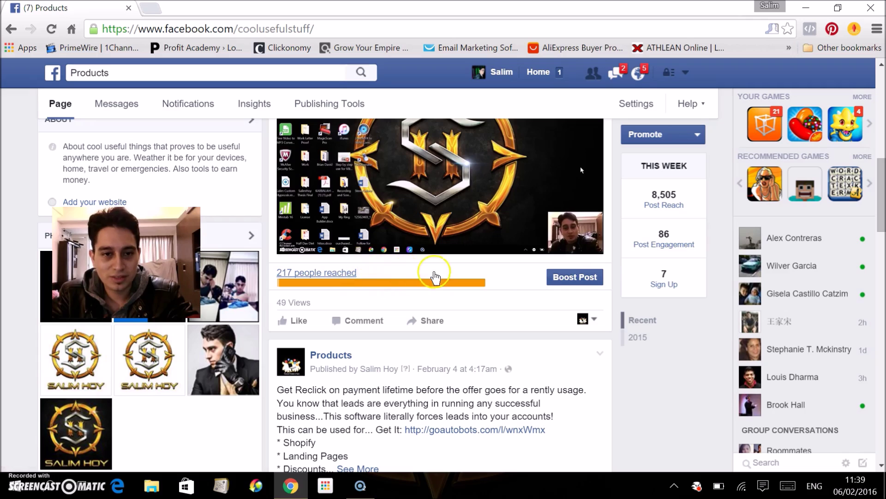
mouse_move(324, 286)
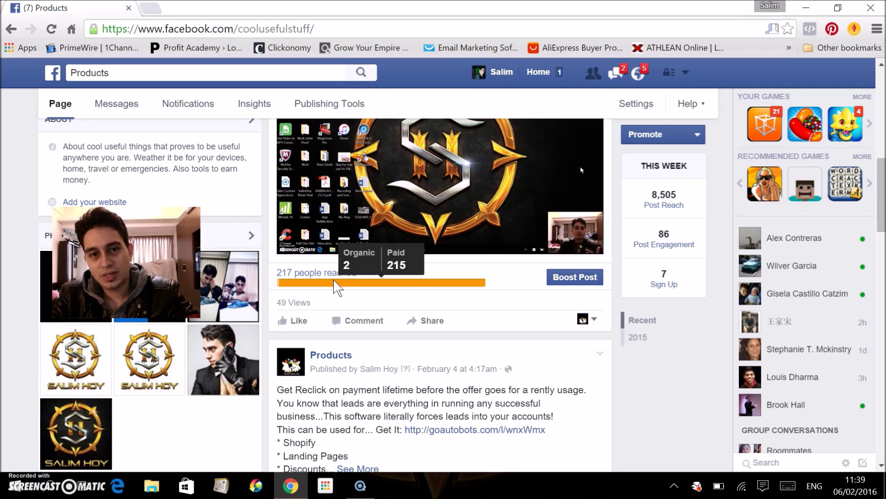
left_click(545, 253)
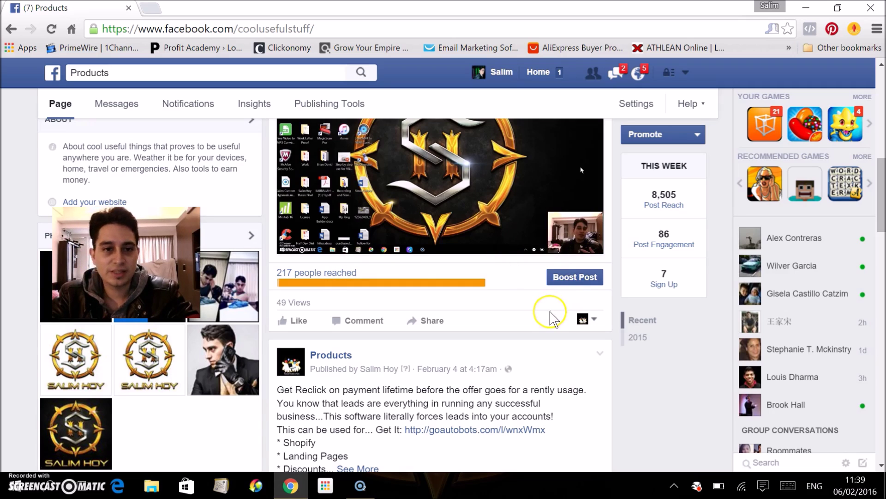
scroll(550, 314, "up", 3)
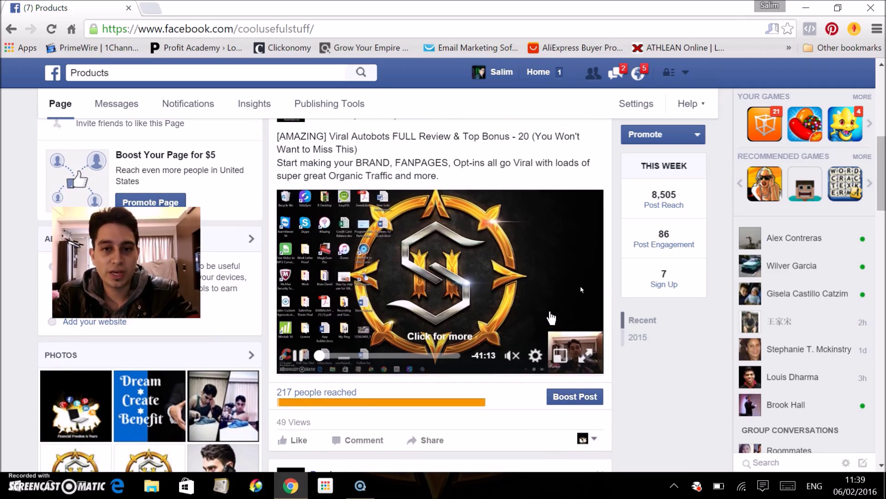
left_click(493, 136)
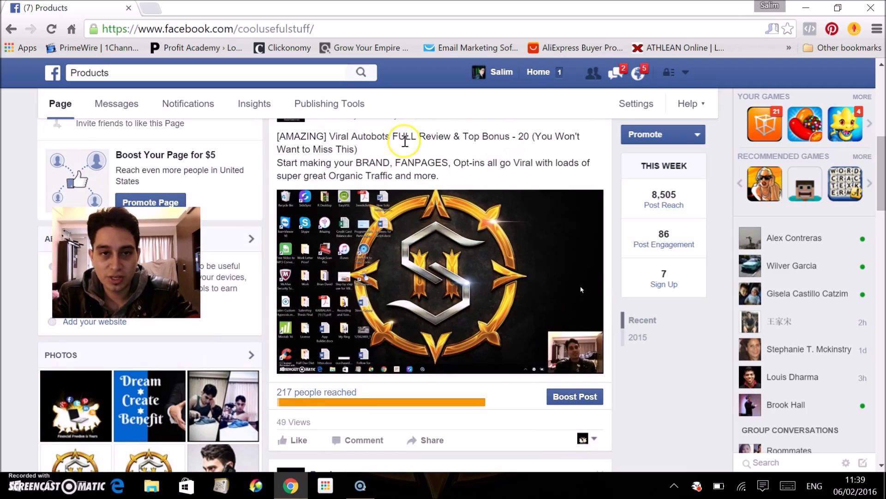
left_click(439, 264)
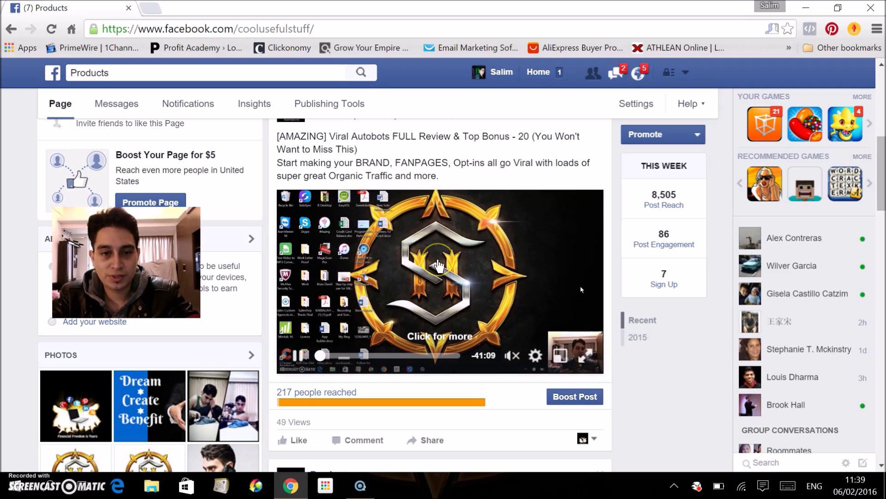
scroll(425, 267, "down", 1)
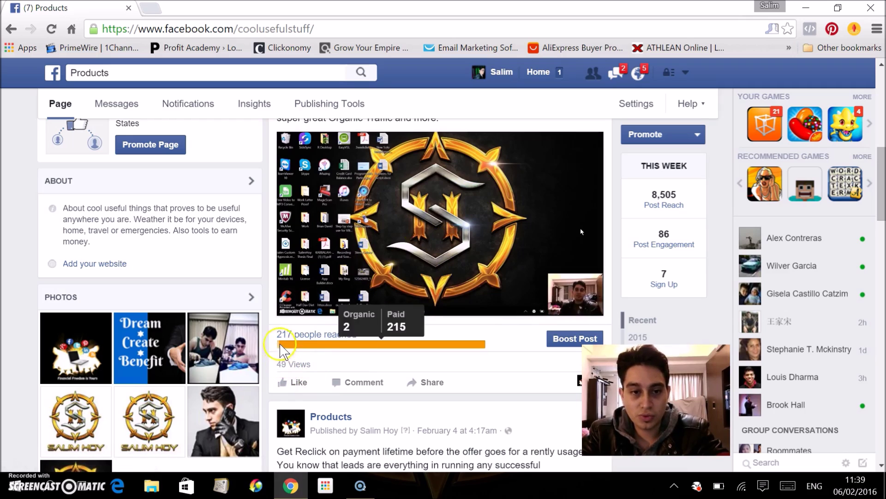
mouse_move(305, 351)
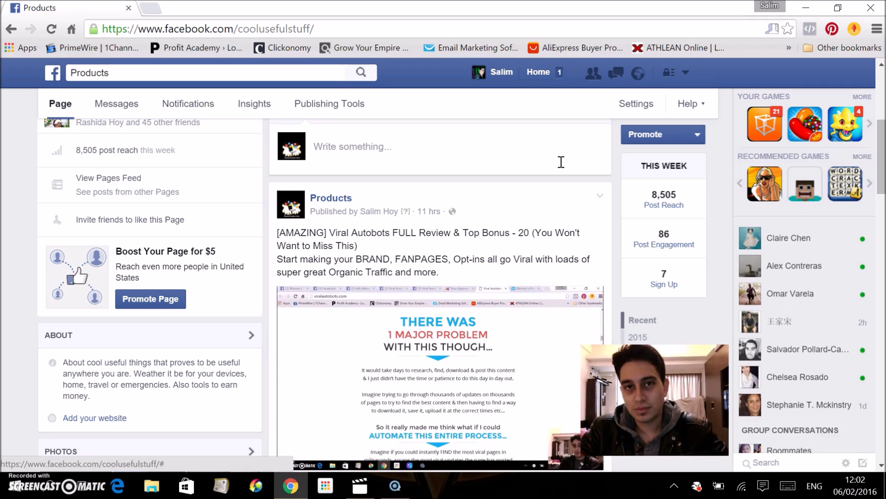
mouse_move(366, 362)
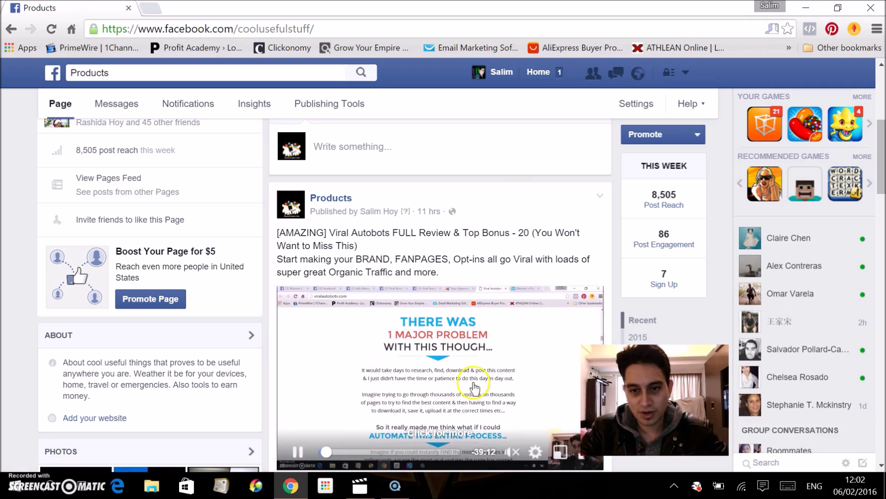